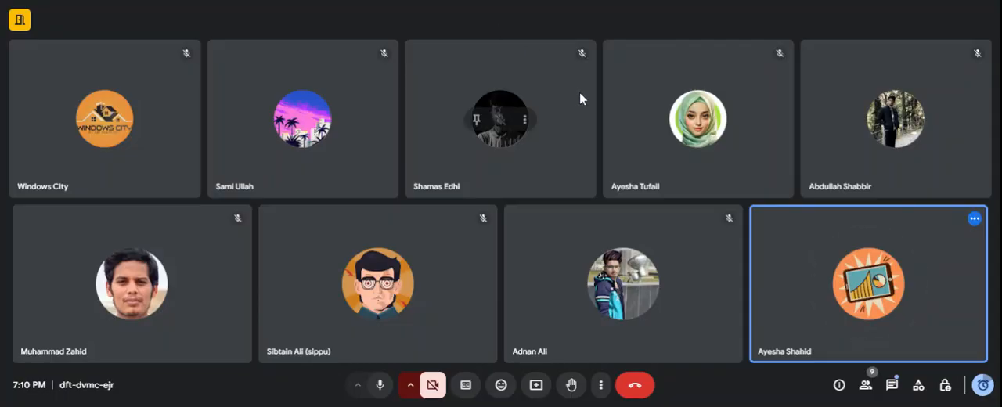
Step: Present the screen in the Google Meet call and switch the shared content to a newly opened browser tab
click(535, 391)
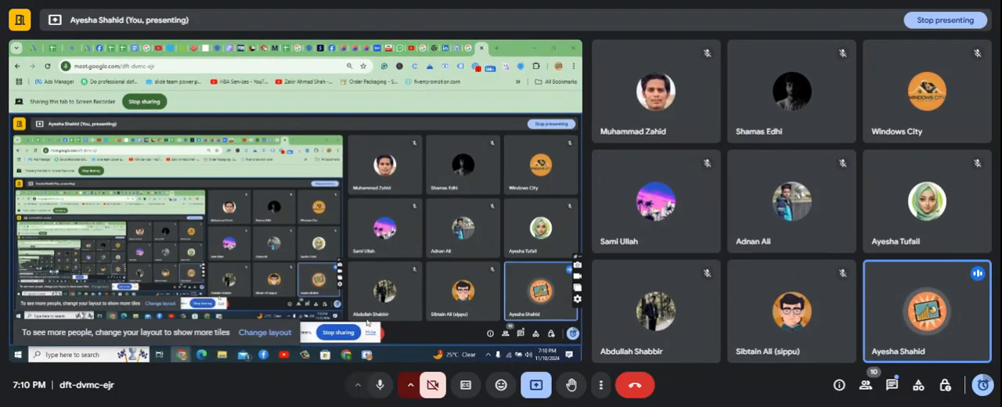
click(496, 48)
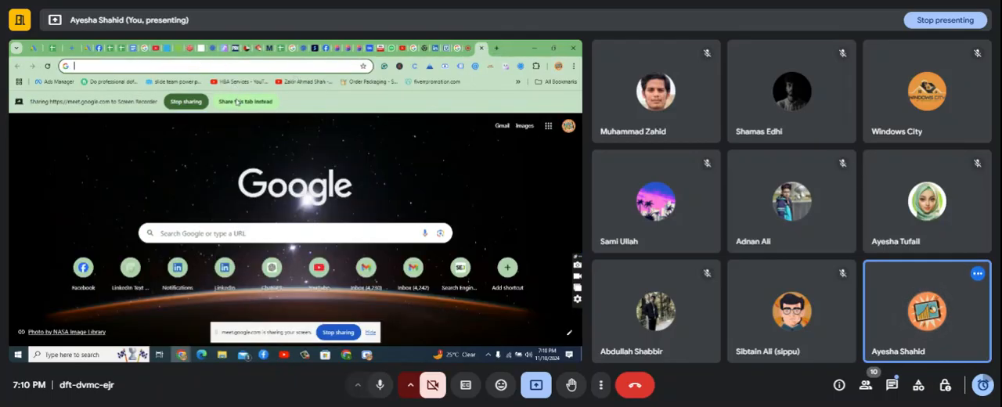
click(239, 102)
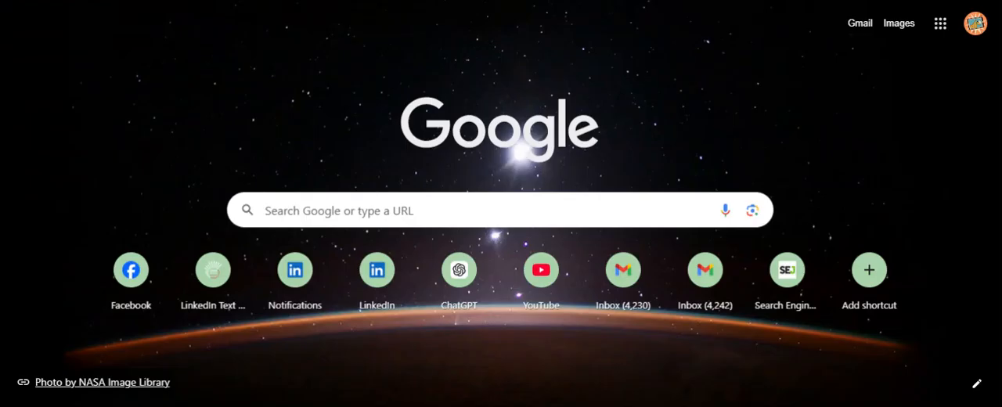
Step: Examine the services in the Google apps list, briefly open Photos, and return to the Google start page
click(940, 25)
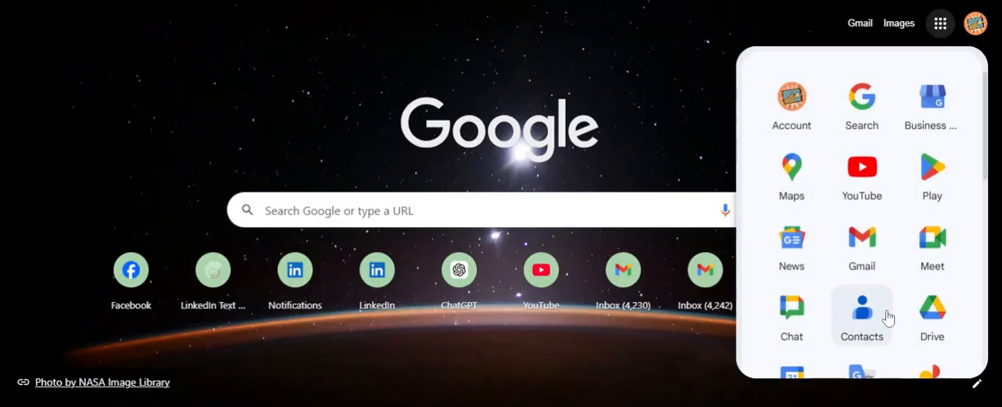
scroll(887, 317, down, 5)
scroll(888, 318, down, 3)
scroll(746, 116, up, 8)
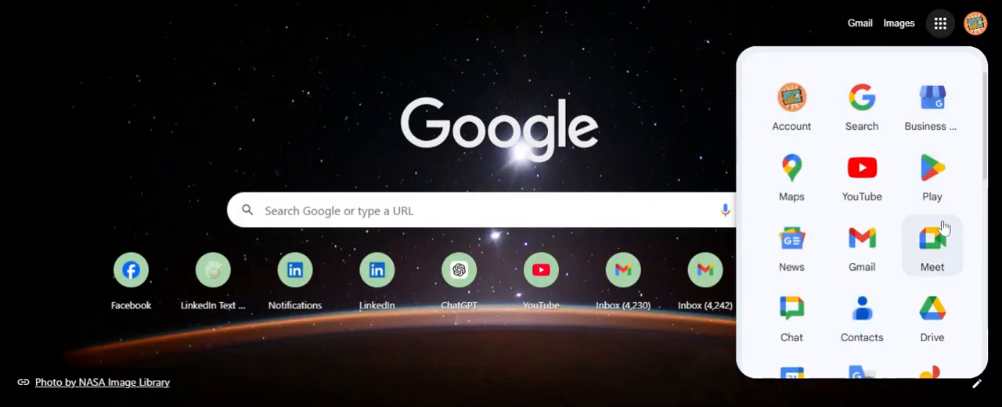
scroll(786, 287, down, 5)
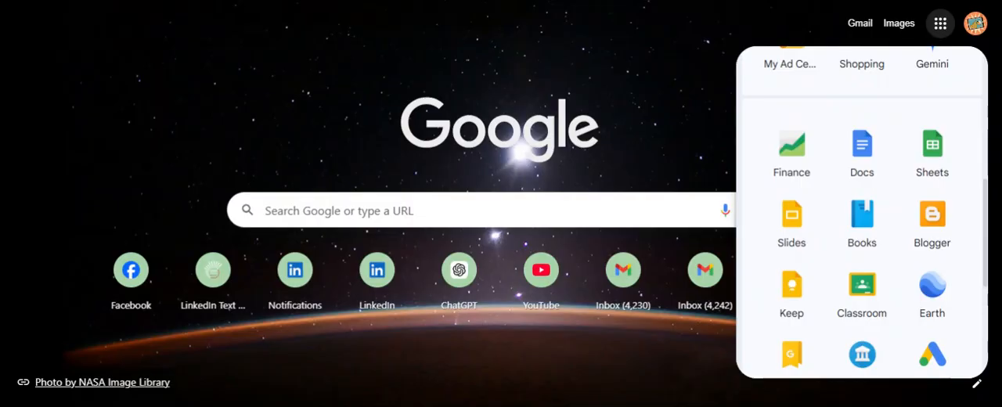
scroll(862, 211, down, 5)
scroll(862, 212, up, 10)
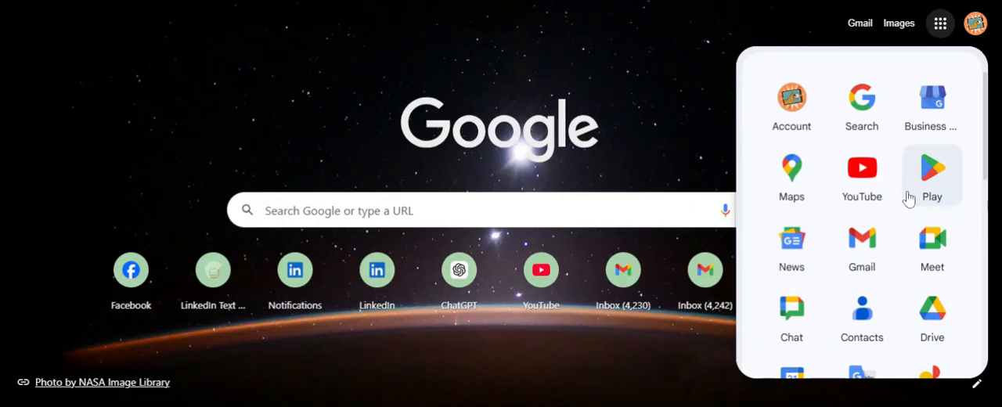
scroll(908, 198, down, 3)
scroll(908, 198, down, 3)
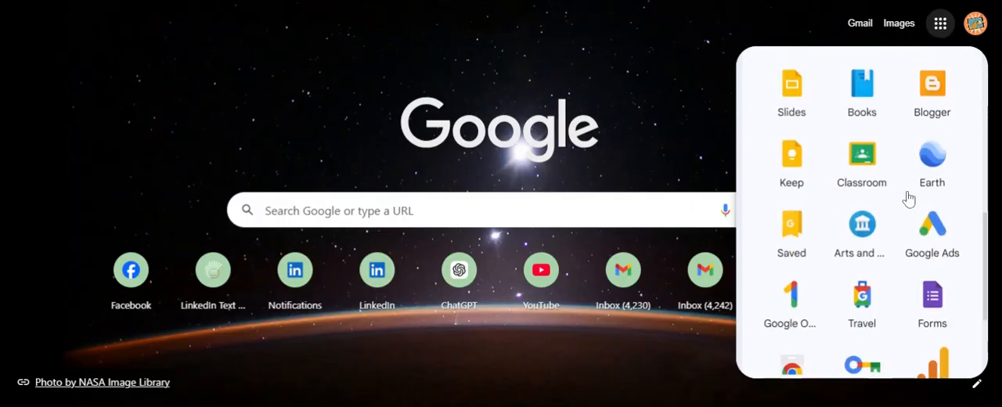
scroll(861, 211, down, 2)
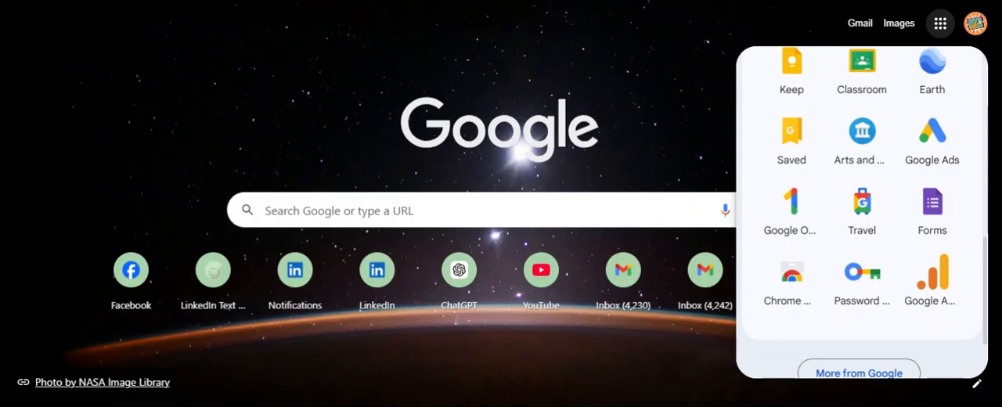
scroll(931, 174, up, 8)
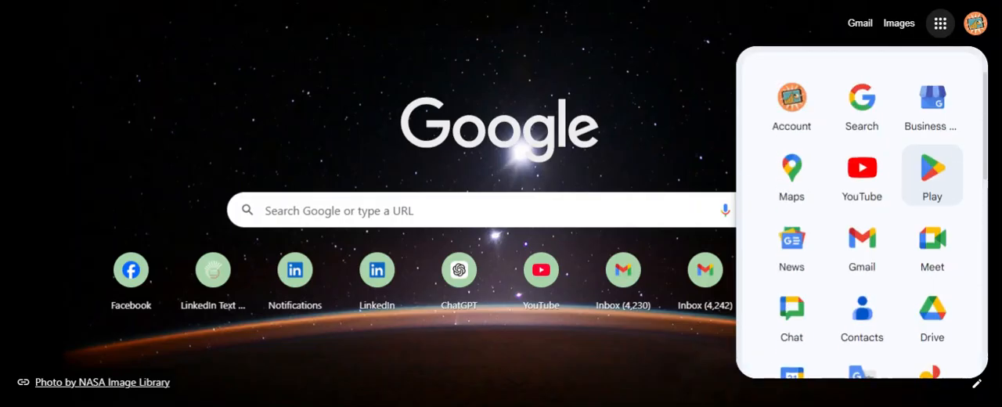
scroll(932, 174, down, 5)
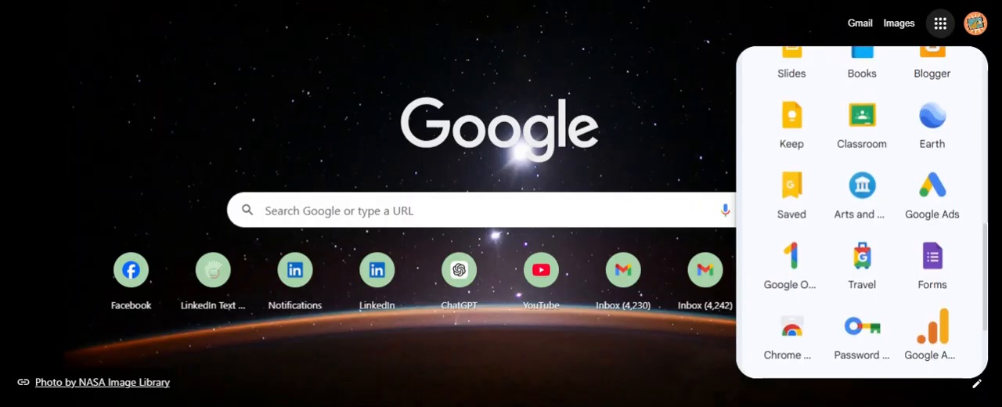
scroll(931, 174, up, 2)
scroll(908, 199, up, 2)
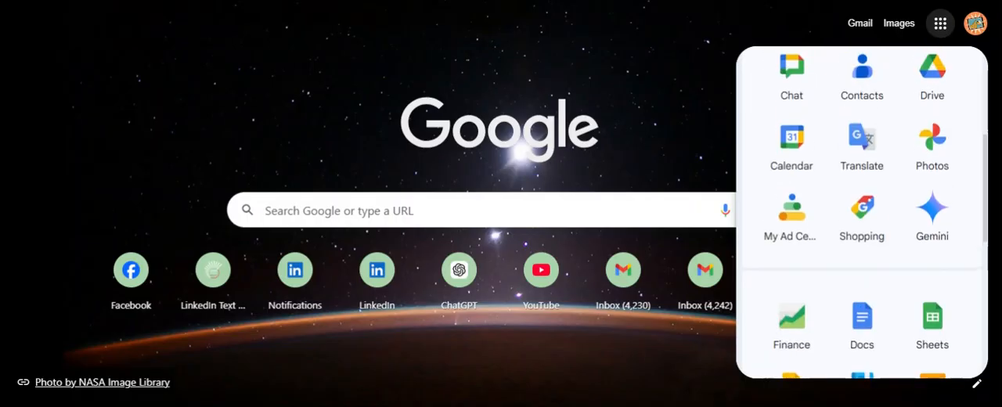
scroll(908, 199, up, 2)
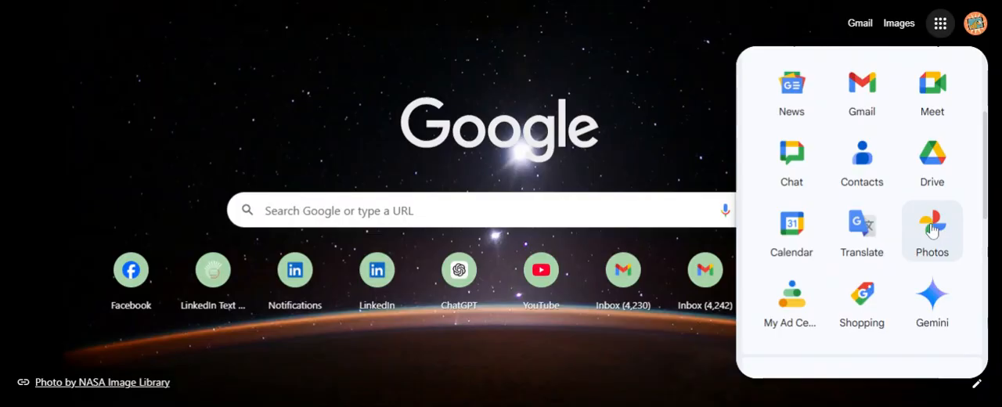
click(939, 205)
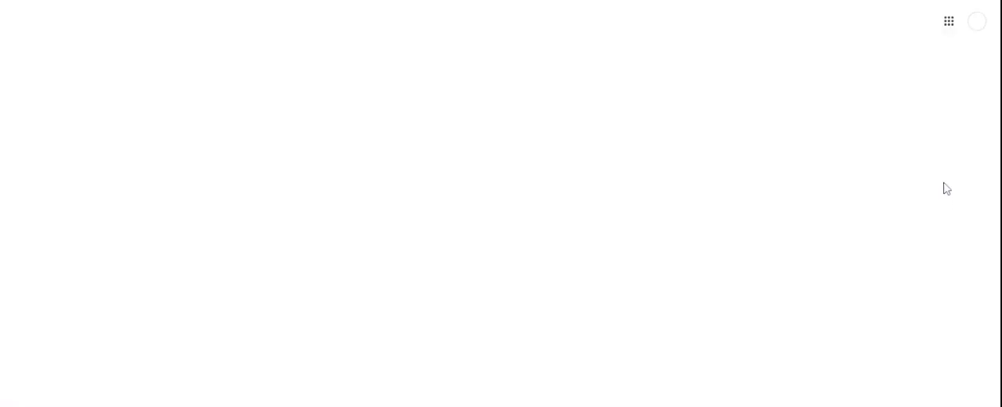
click(571, 0)
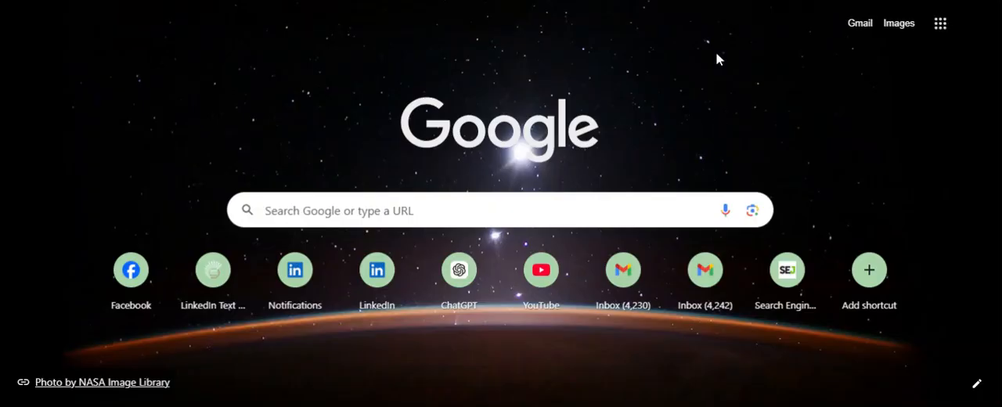
Step: Find Google Ads in the Google apps list and open its website
click(940, 25)
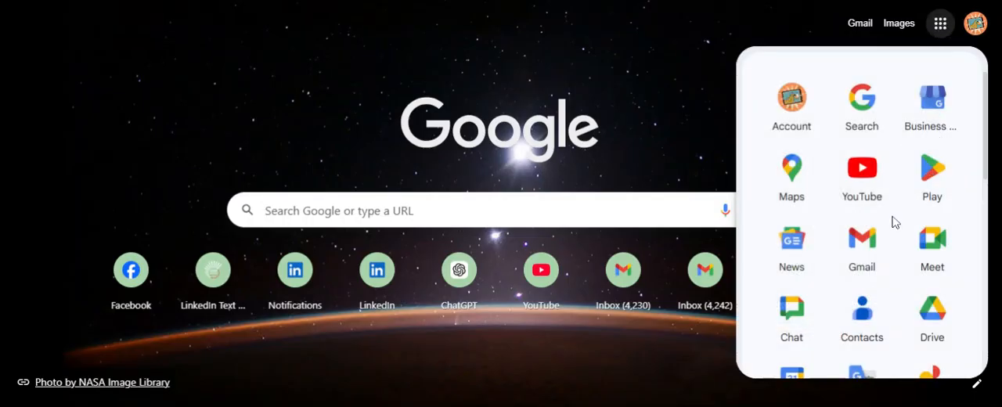
scroll(895, 223, down, 3)
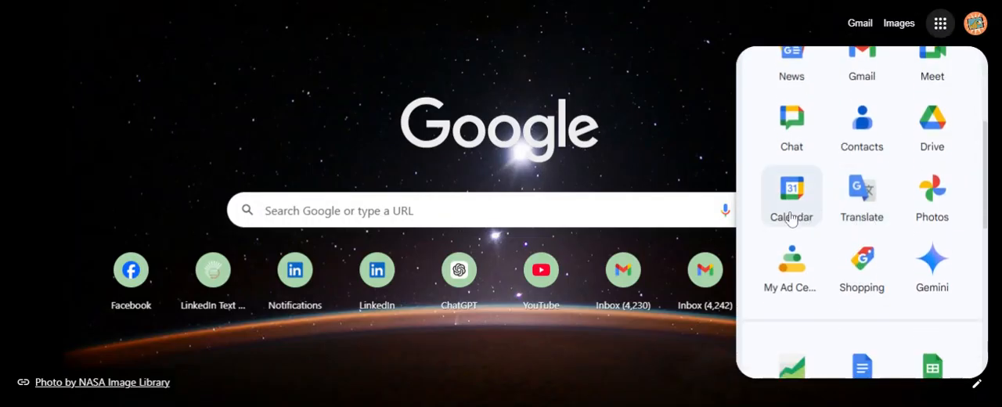
scroll(790, 215, down, 1)
scroll(789, 215, down, 3)
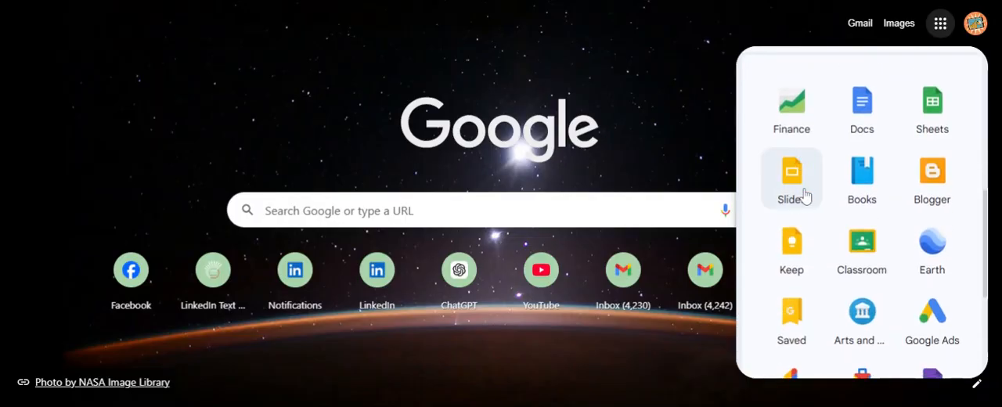
scroll(801, 192, down, 1)
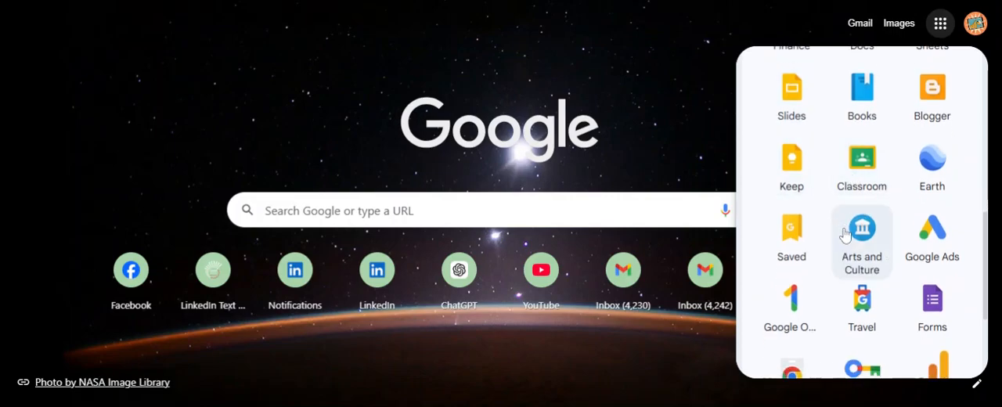
scroll(854, 226, down, 2)
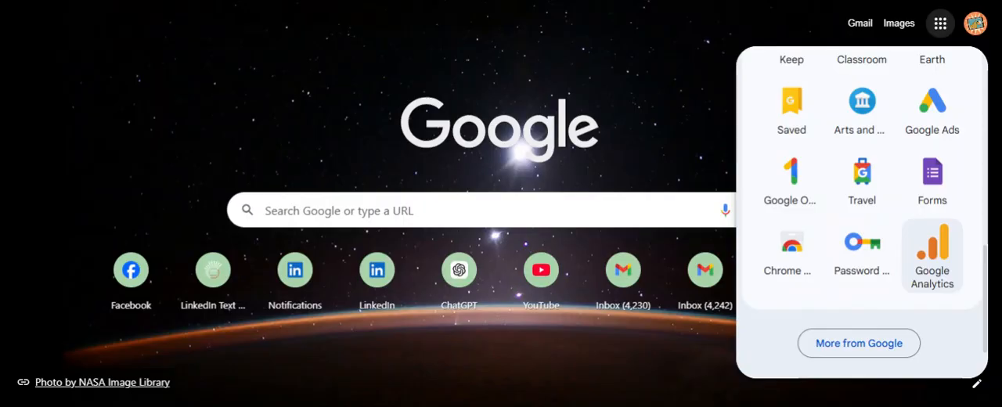
scroll(861, 211, up, 1)
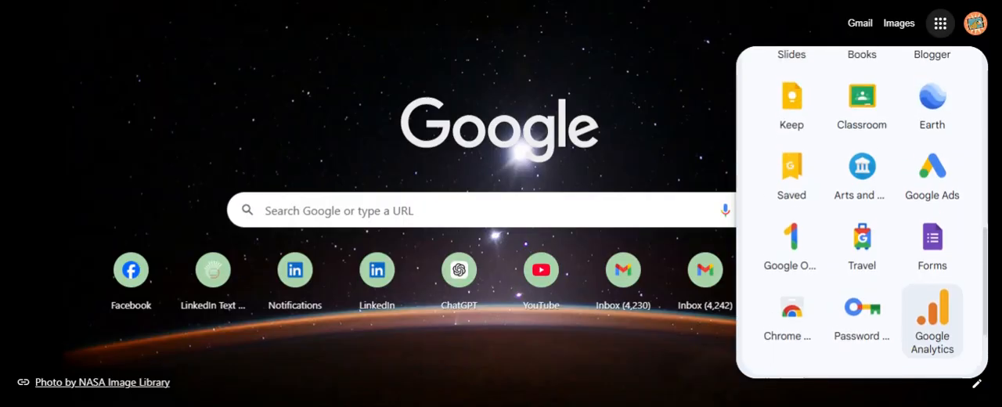
click(934, 192)
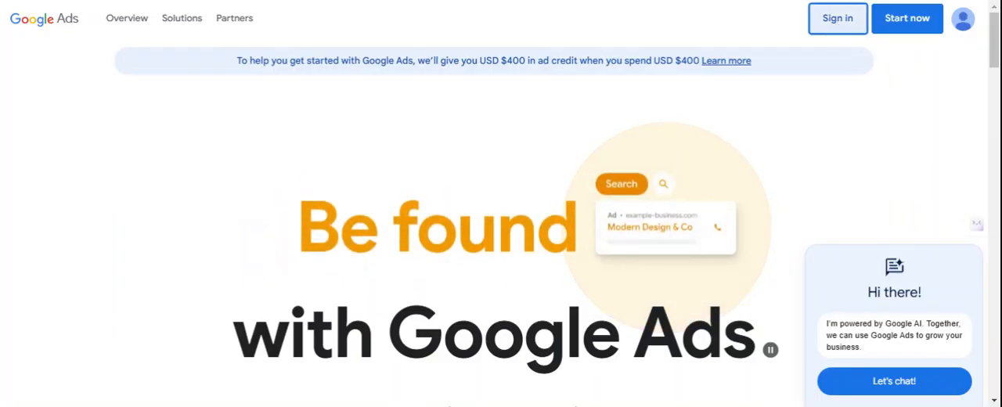
Step: Sign in to Google Ads and create a new Ads account instead of choosing an existing or unfinished one
click(837, 18)
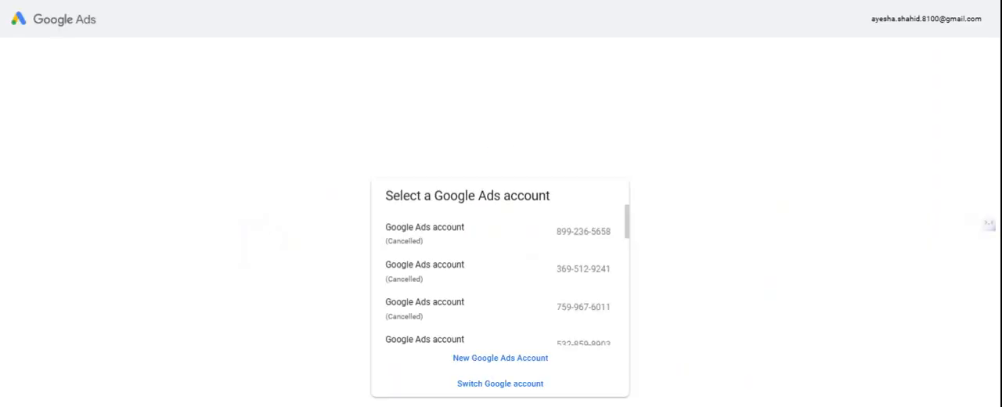
scroll(550, 273, down, 5)
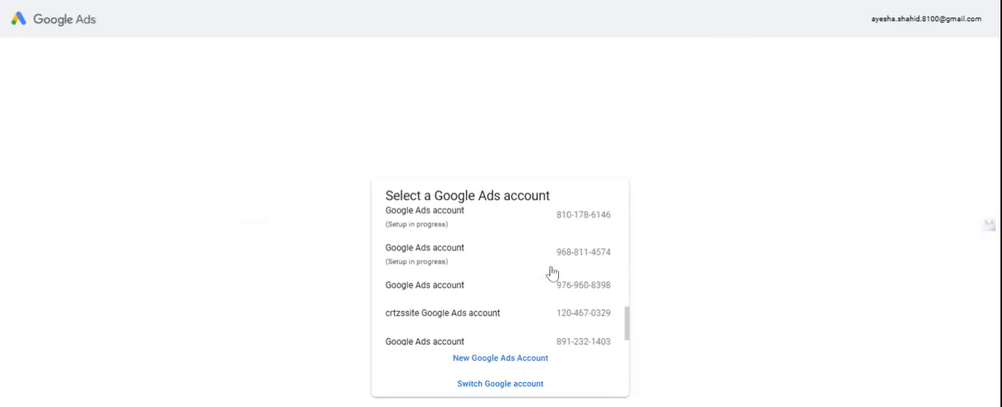
scroll(551, 272, down, 1)
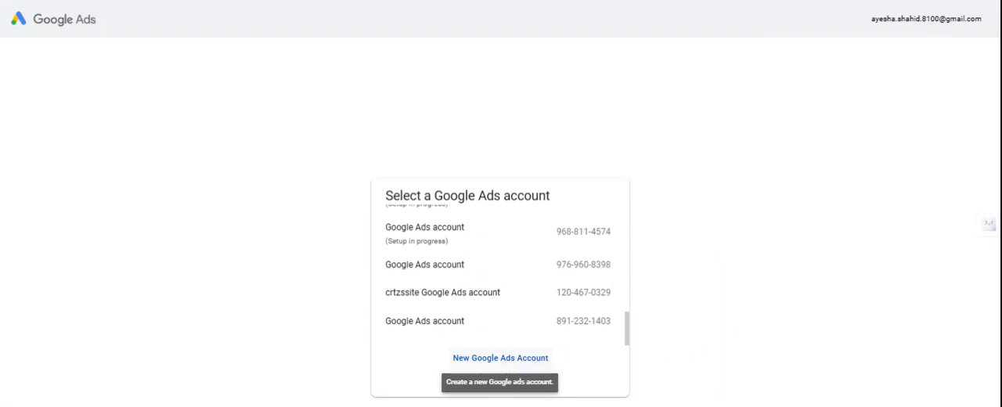
click(505, 362)
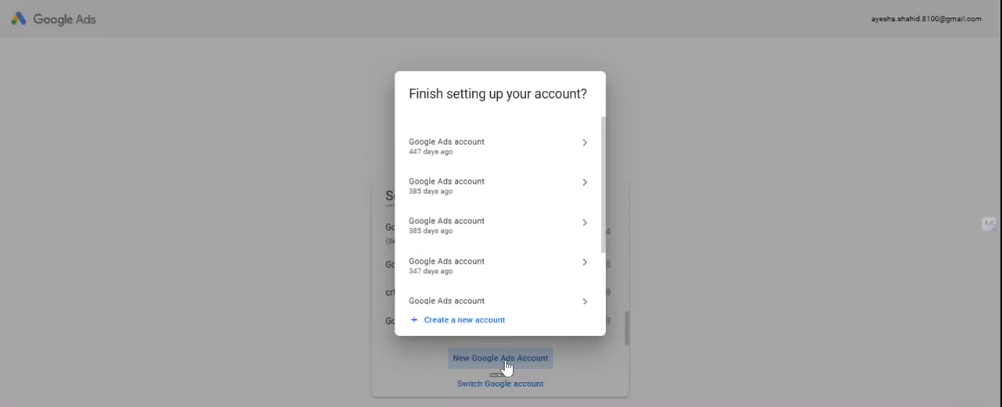
click(478, 325)
click(477, 321)
click(478, 323)
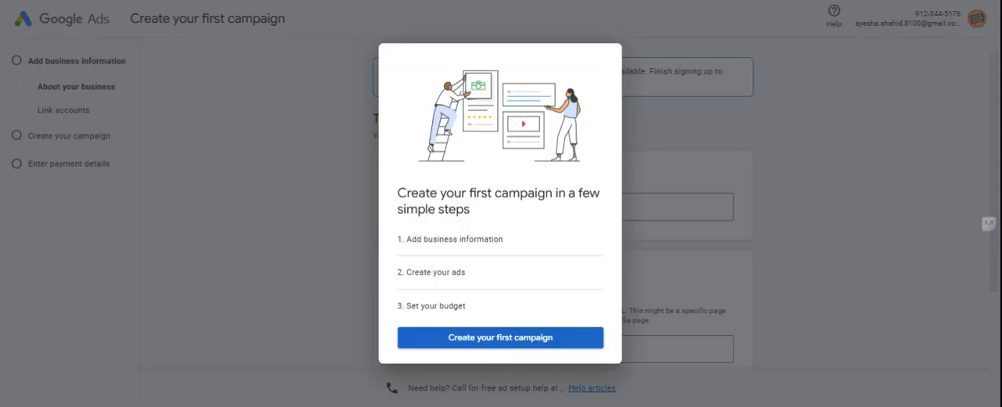
Step: Start creating the first campaign and set the business name to Google Ads
click(482, 345)
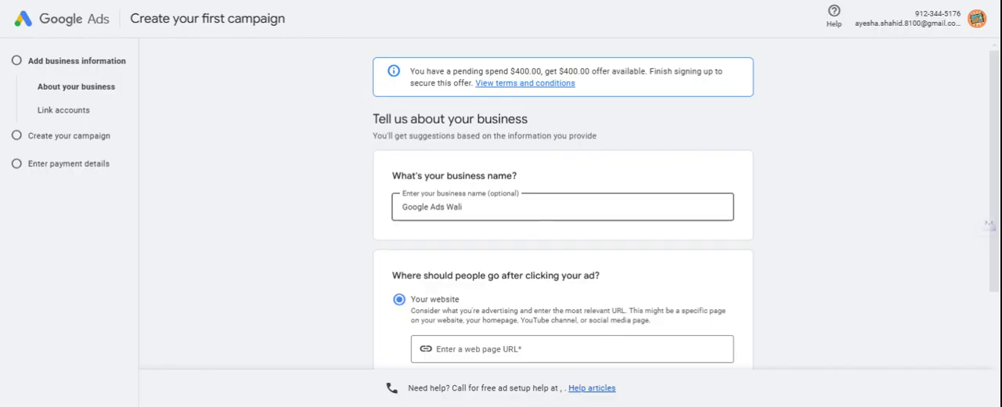
scroll(504, 203, down, 2)
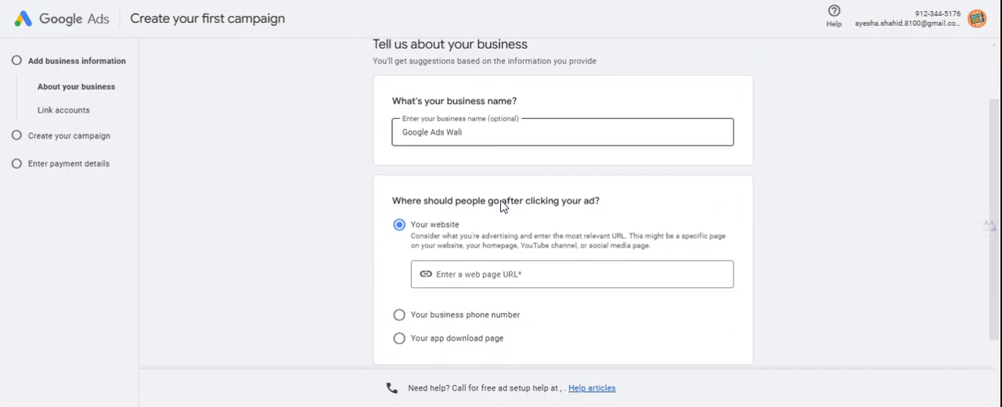
scroll(502, 206, down, 1)
click(493, 106)
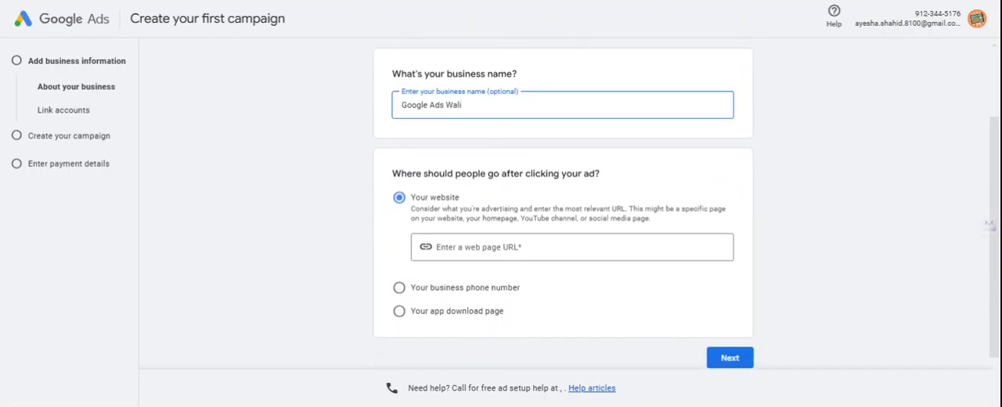
key(BackSpace)
key(BackSpace)
key(BackSpace)
key(BackSpace)
key(BackSpace)
key(BackSpace)
key(BackSpace)
key(BackSpace)
key(BackSpace)
key(BackSpace)
key(BackSpace)
key(BackSpace)
key(BackSpace)
key(BackSpace)
text(Google Ads)
Step: Enter stomping360.com as the website people should reach after clicking the ad
scroll(468, 129, down, 1)
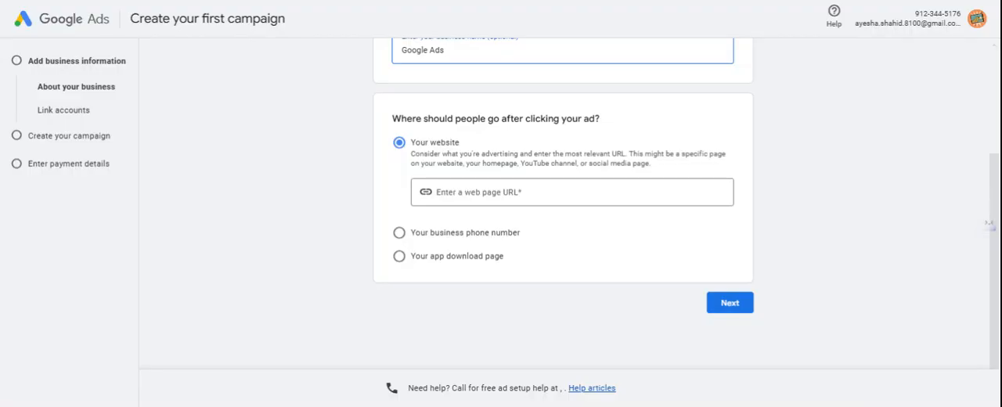
click(509, 202)
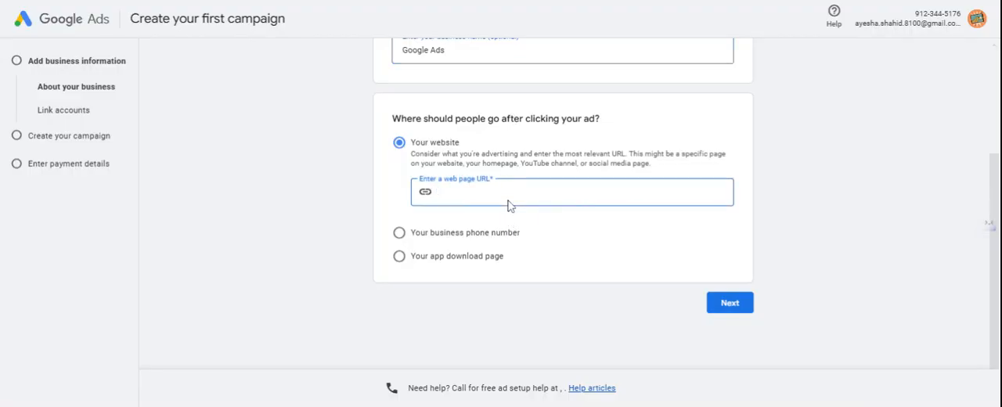
text(stomping)
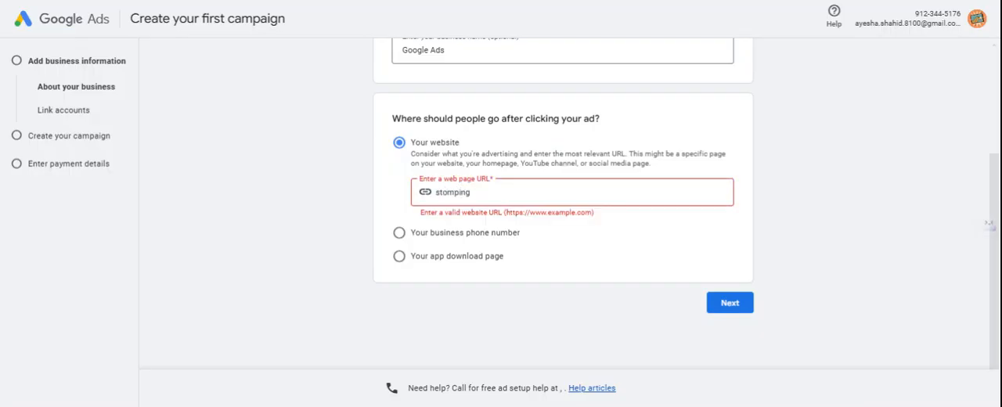
text(360.com)
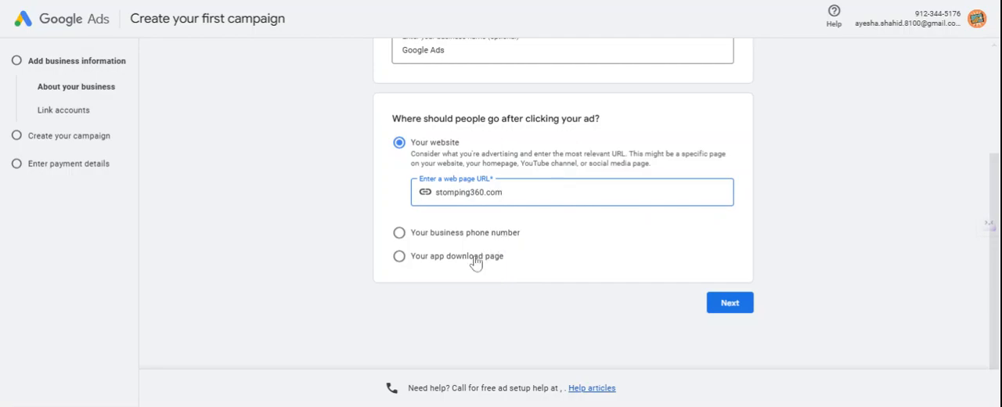
Step: Preview the business phone number and app download page destinations, open and cancel mobile app linking, and return to the website destination
click(479, 233)
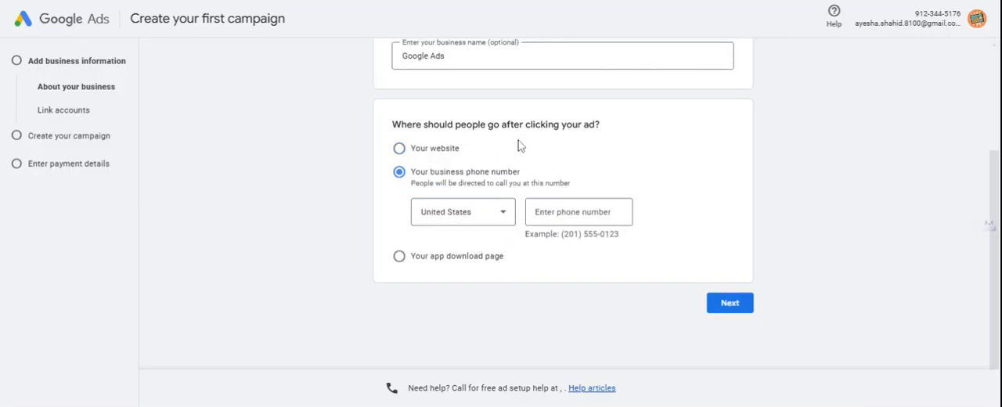
click(419, 155)
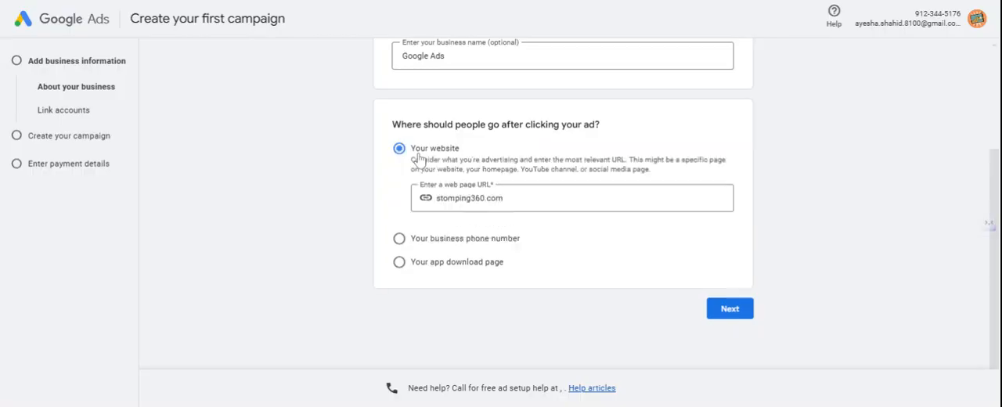
click(415, 240)
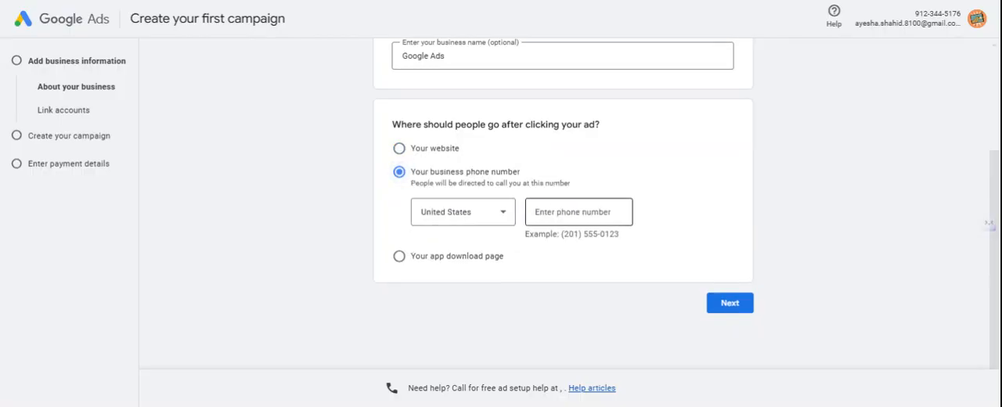
click(401, 256)
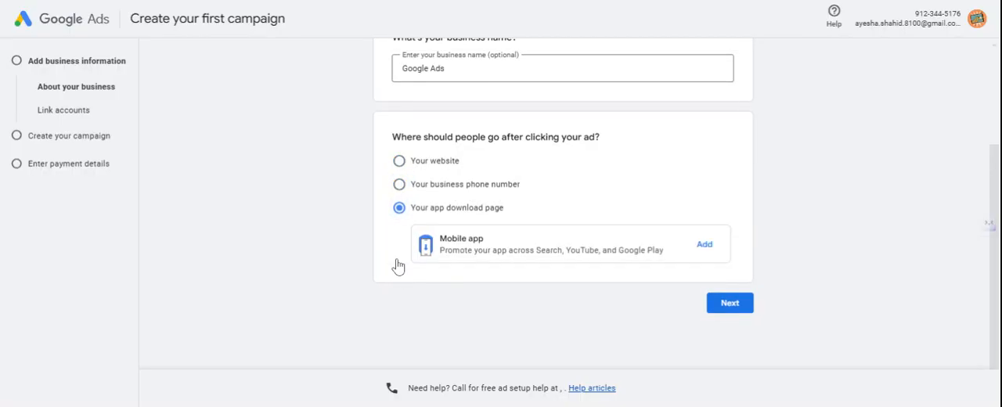
click(705, 245)
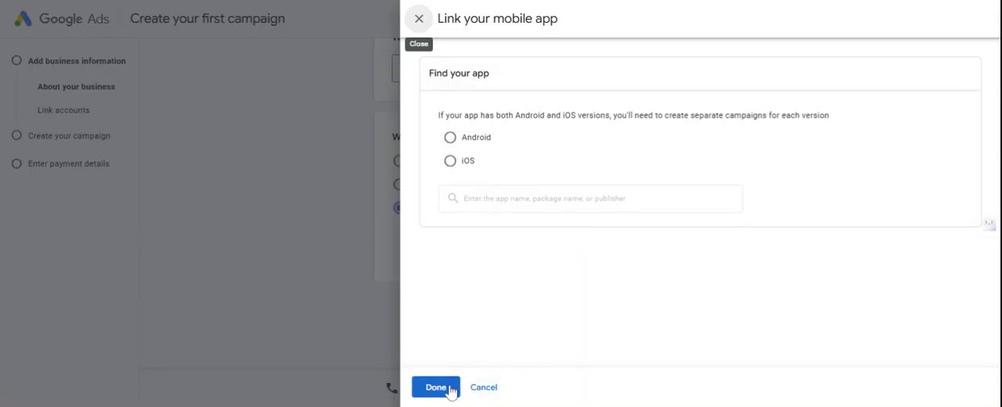
click(484, 388)
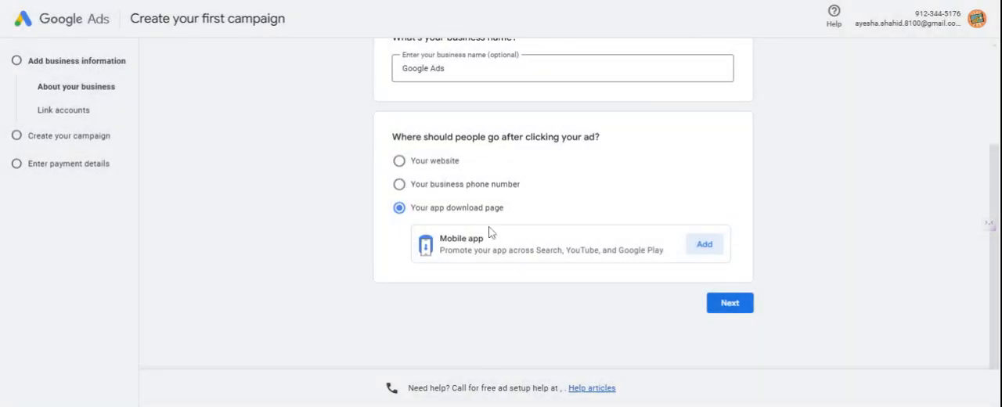
click(440, 165)
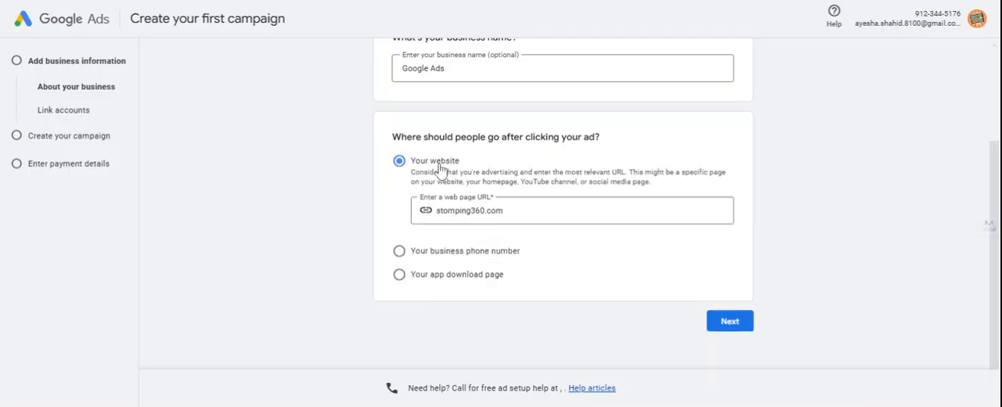
Step: Continue with the website destination, review the accounts offered for linking, and skip linking them
click(738, 324)
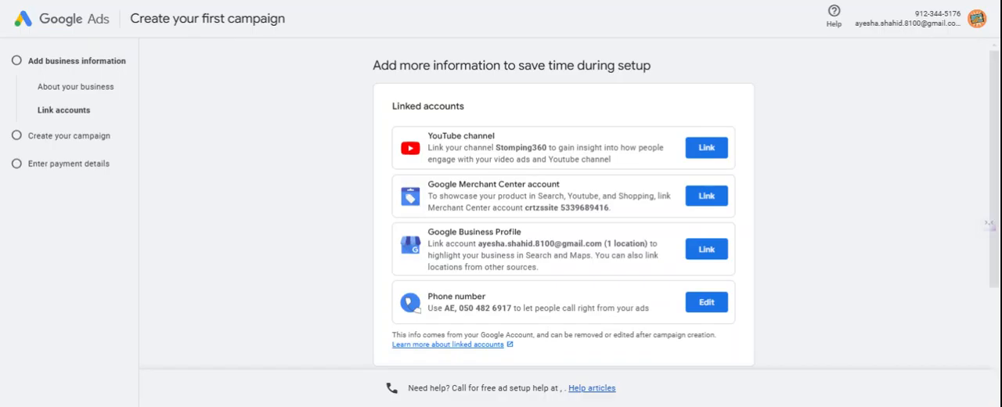
scroll(563, 203, down, 2)
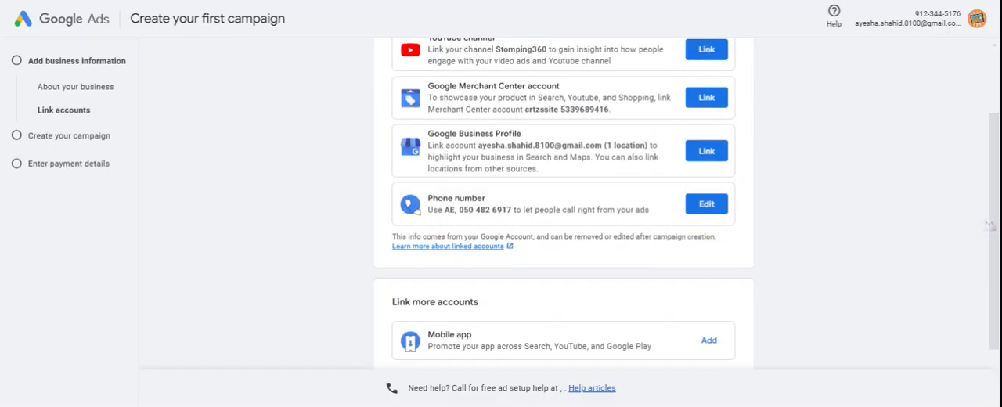
scroll(563, 203, up, 1)
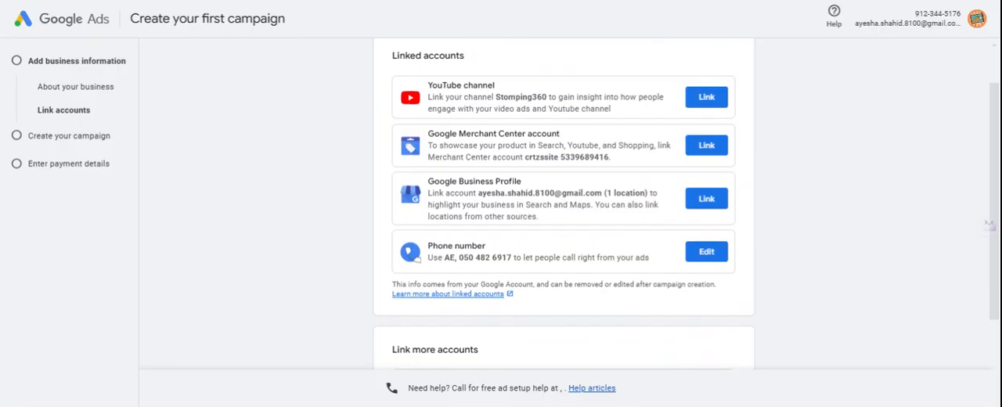
scroll(563, 204, down, 2)
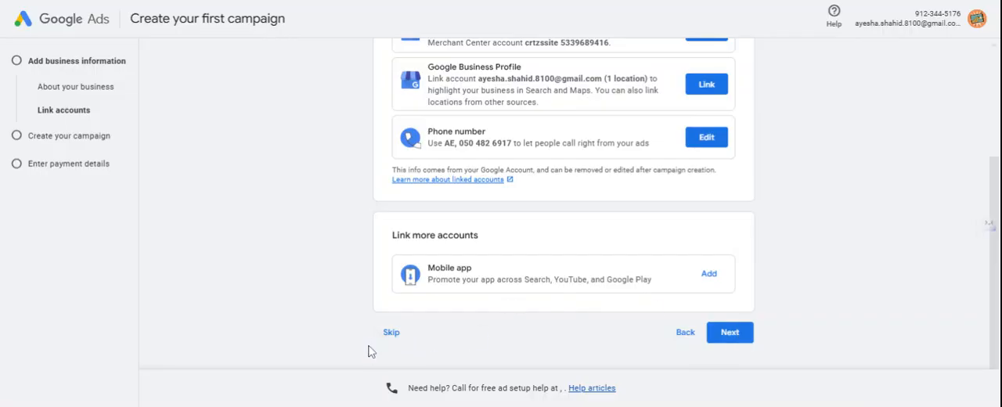
scroll(396, 290, up, 2)
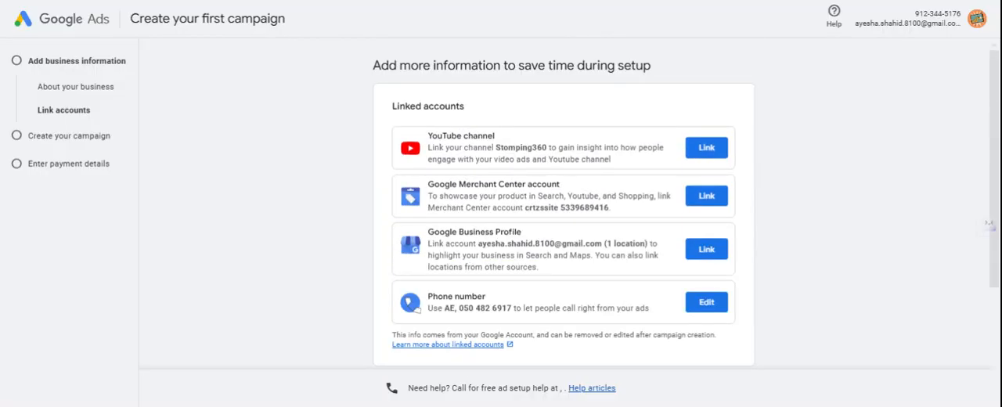
scroll(396, 290, down, 2)
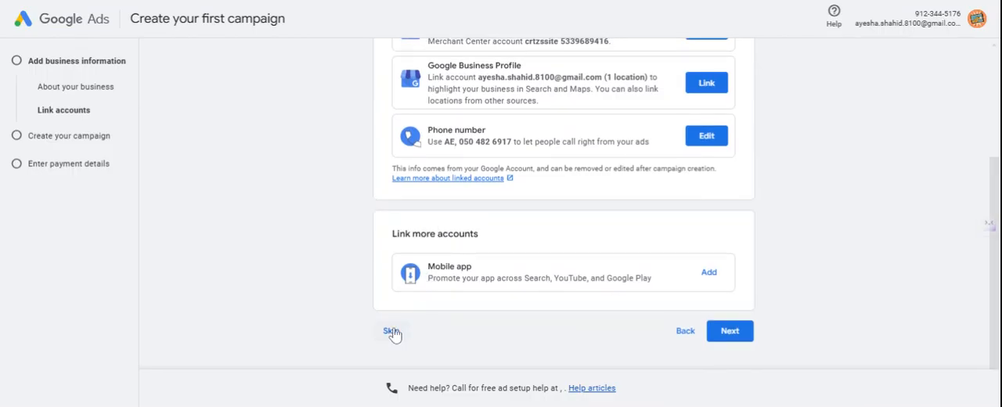
click(392, 331)
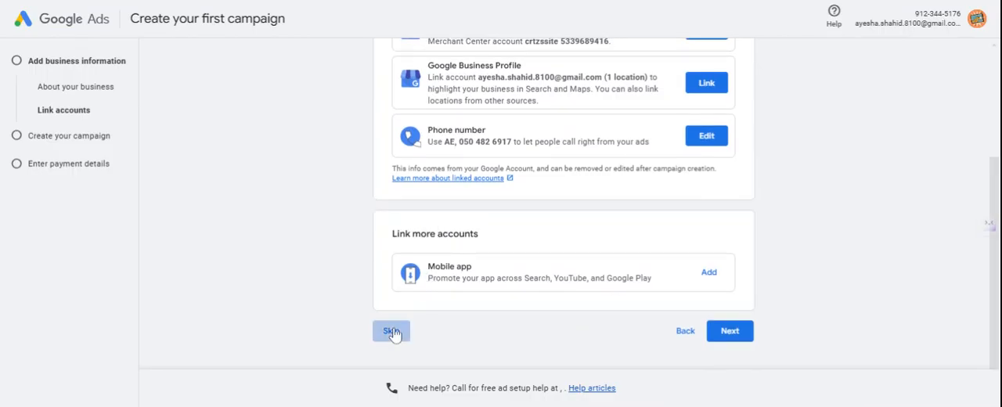
Step: Review the available campaign goals and skip choosing a goal for the campaign
scroll(484, 272, up, 1)
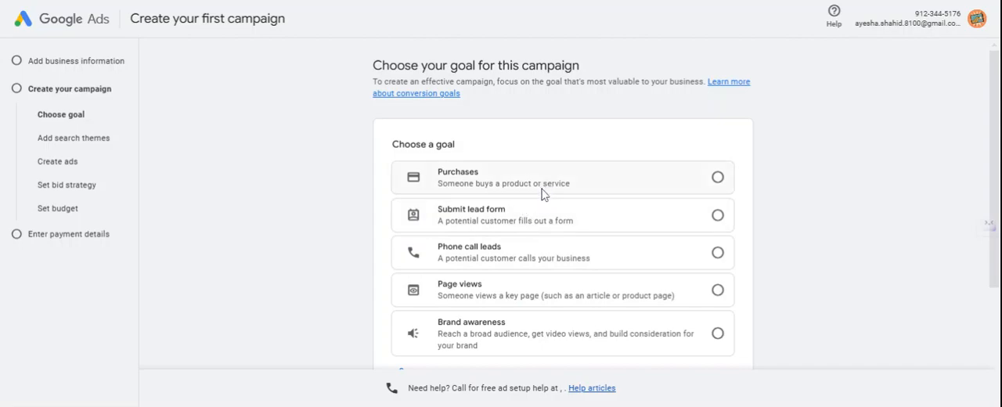
scroll(528, 239, down, 1)
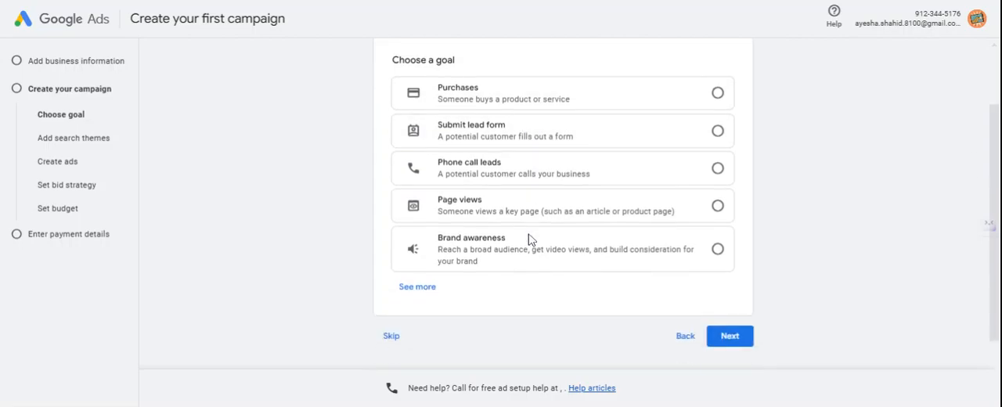
scroll(369, 333, up, 1)
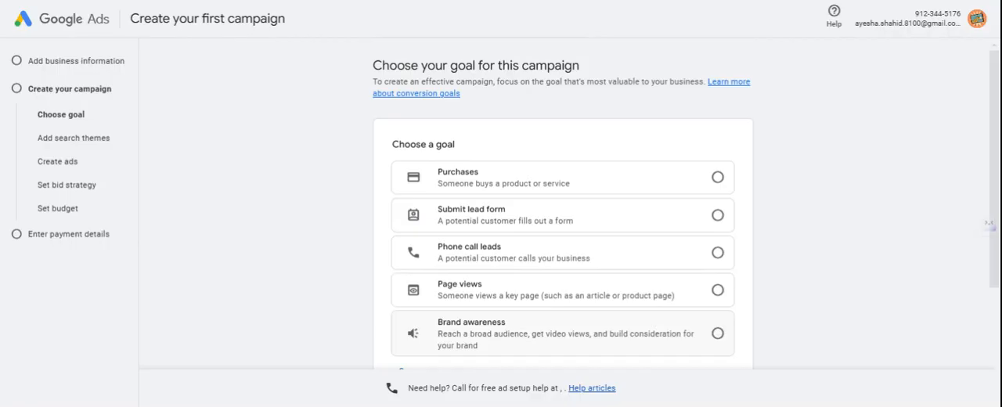
scroll(369, 333, down, 2)
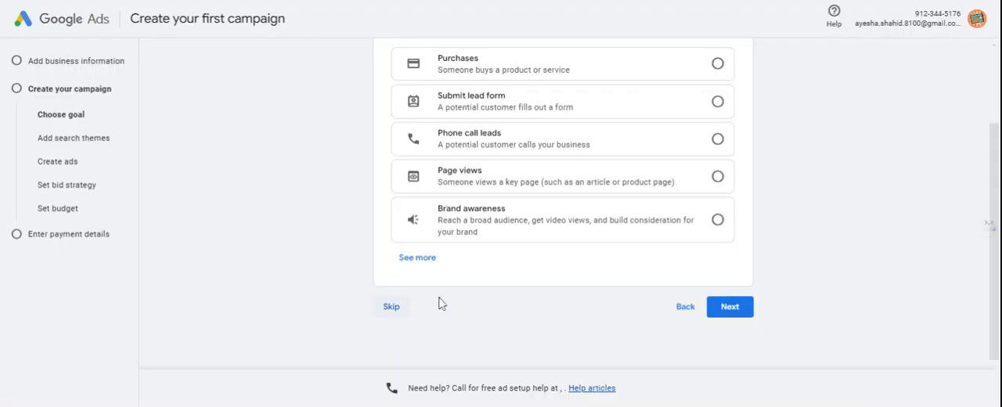
click(390, 308)
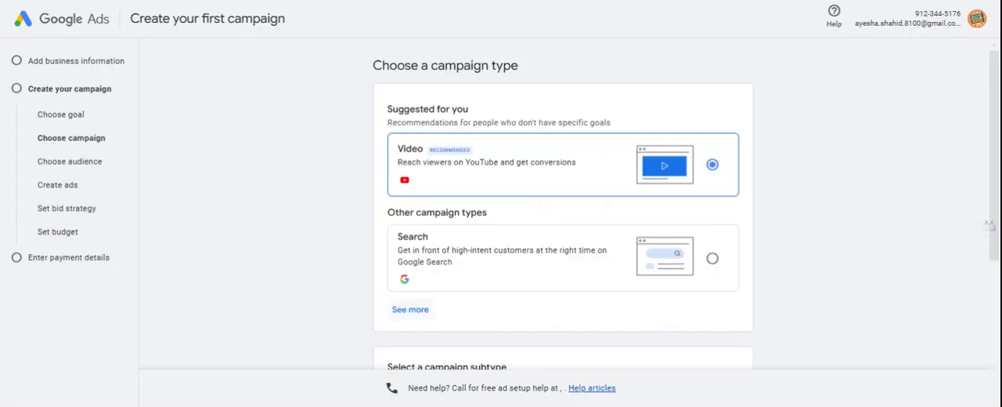
Step: Expand the full list of campaign types and examine each type and the video campaign subtypes
scroll(600, 286, down, 2)
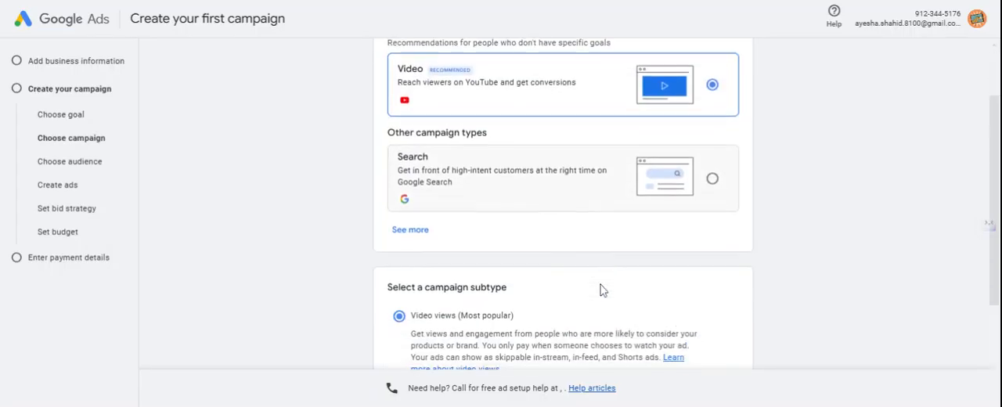
scroll(600, 286, up, 2)
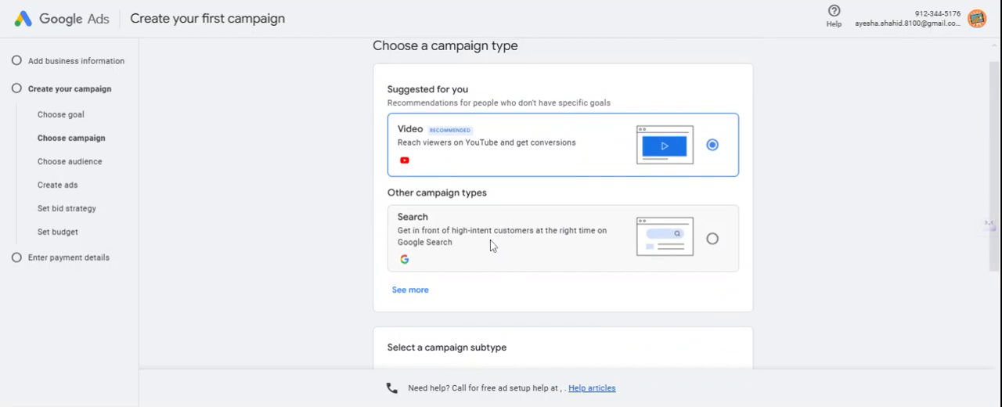
click(414, 289)
scroll(505, 287, down, 3)
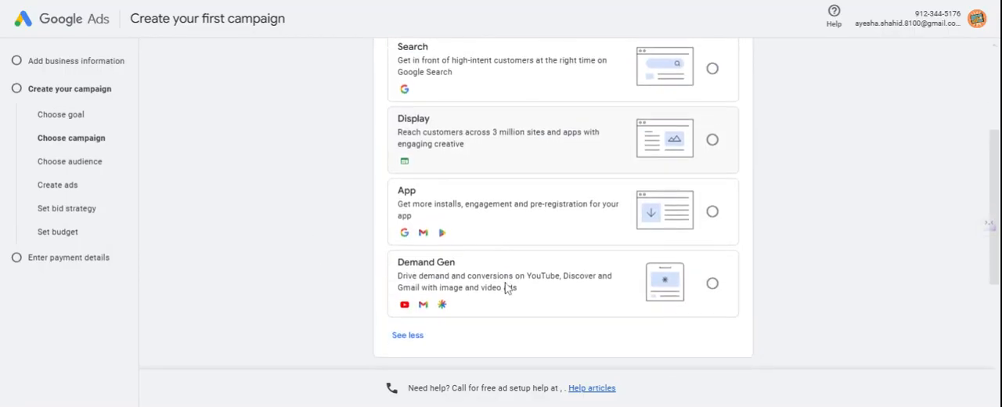
scroll(506, 287, down, 1)
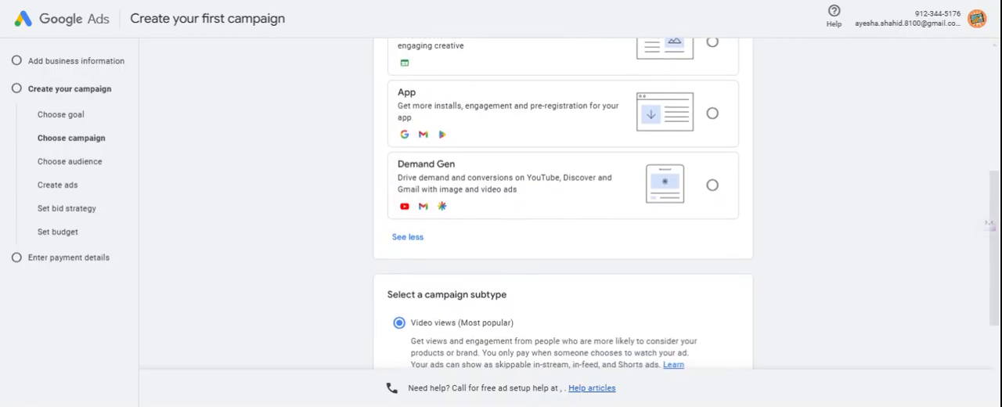
scroll(506, 287, up, 2)
scroll(506, 287, up, 2)
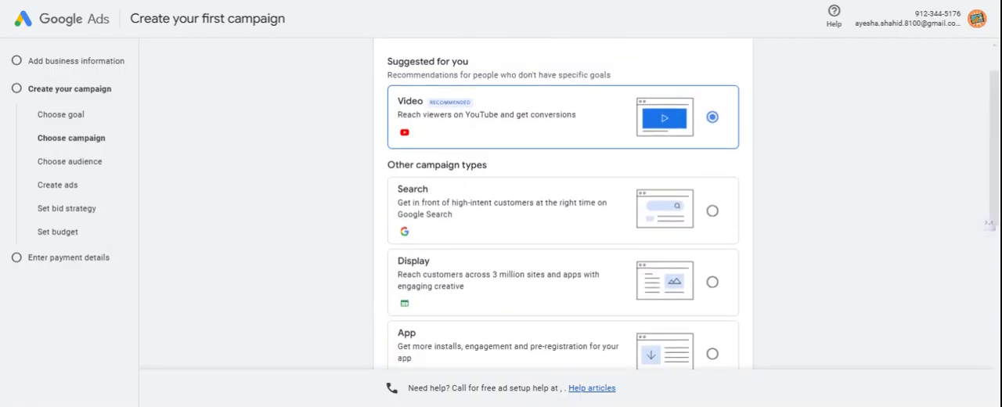
scroll(506, 288, down, 4)
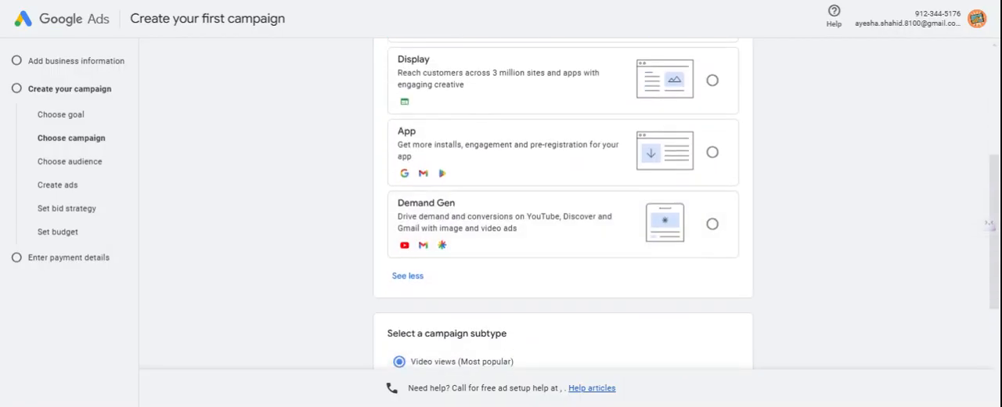
scroll(505, 287, down, 3)
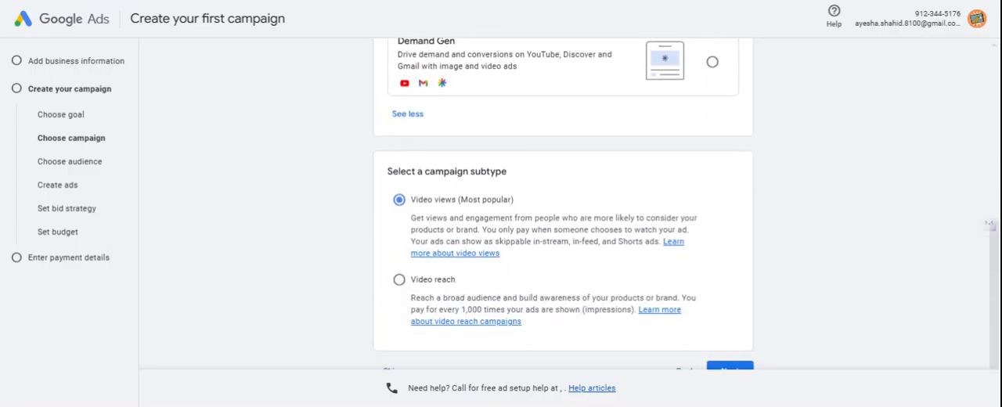
scroll(563, 204, up, 3)
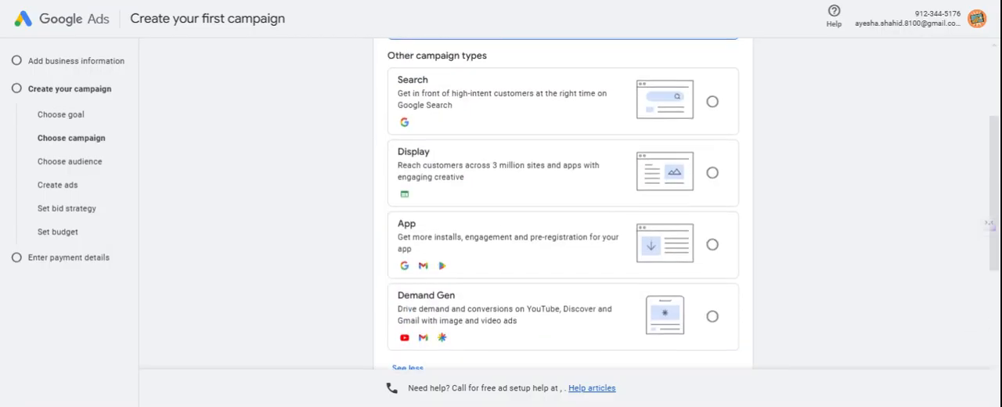
Step: Try the Search and Display campaign types, and select Demand Gen
click(472, 106)
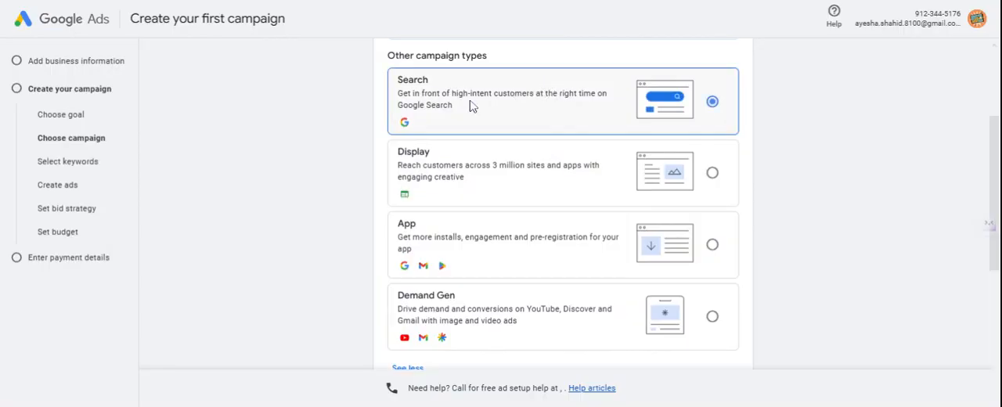
click(455, 188)
scroll(457, 185, down, 1)
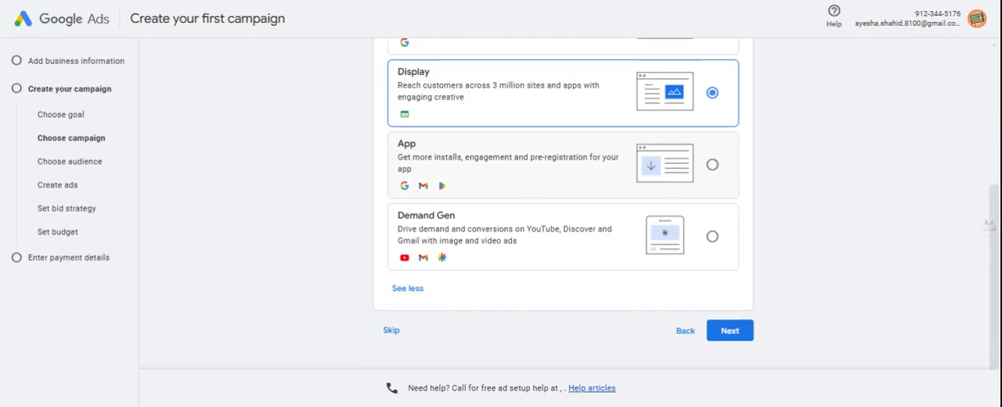
click(468, 225)
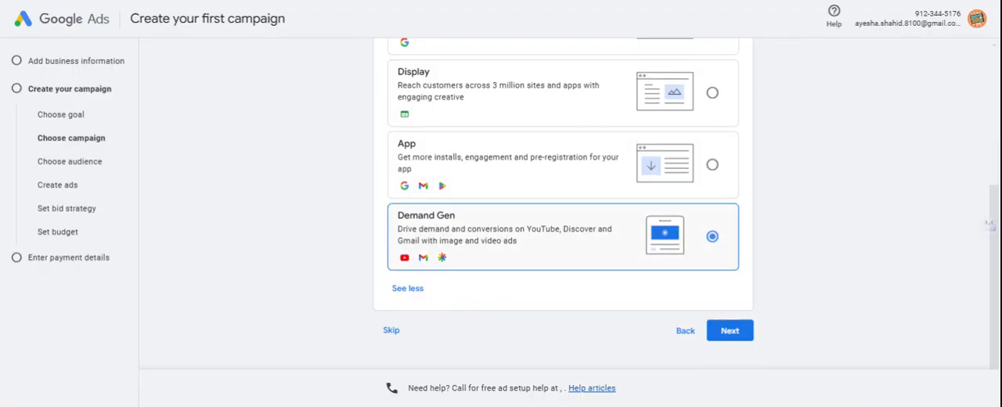
Step: Skip the campaign type choice and leave campaign creation to go on to the account settings
click(391, 332)
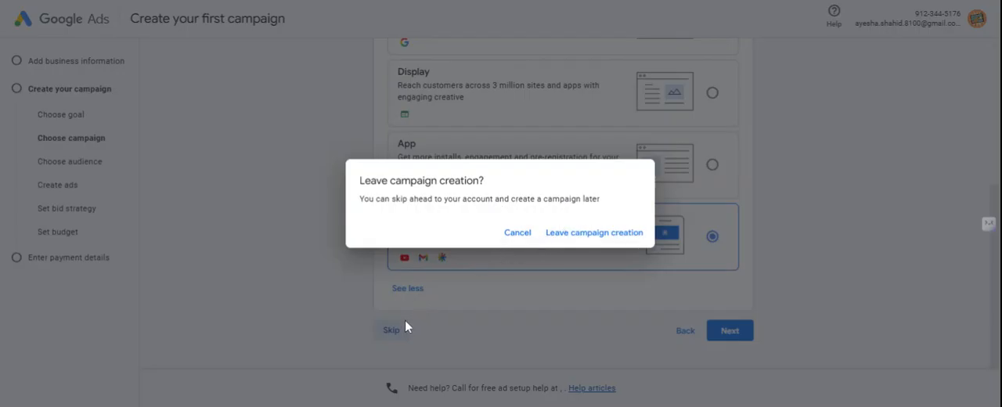
click(571, 234)
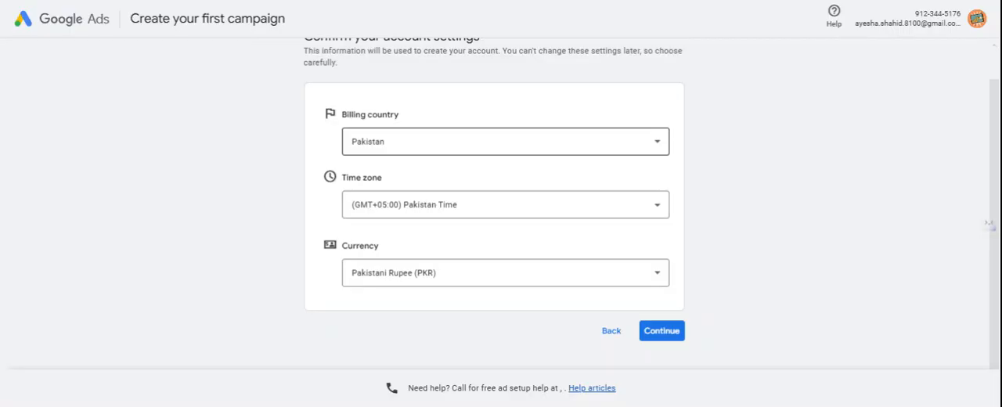
Step: Look through the billing countries, choose Pakistan, and continue to the account and payment settings
click(462, 145)
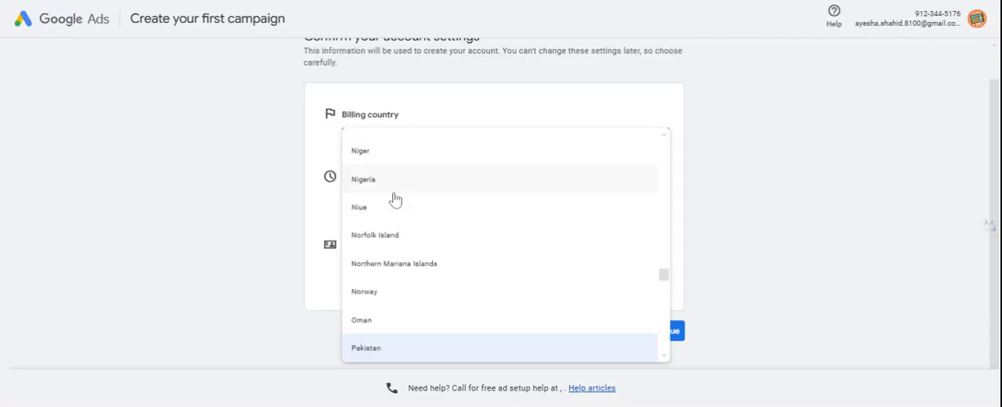
scroll(380, 335, down, 8)
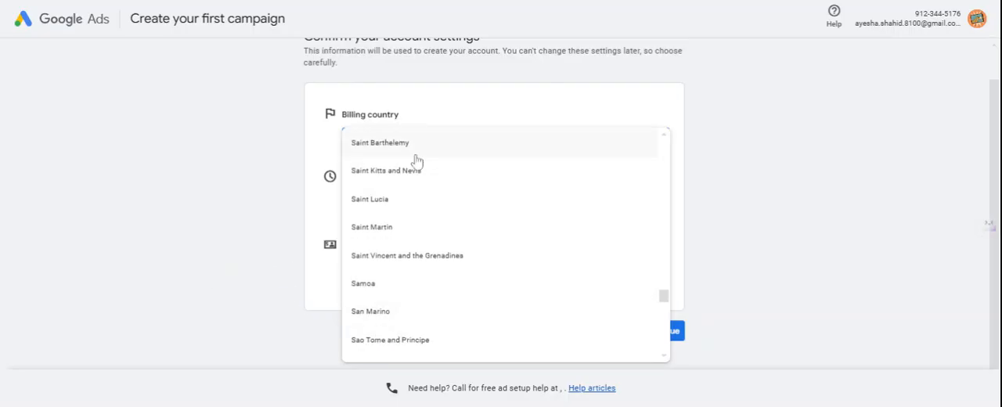
scroll(388, 200, up, 3)
scroll(387, 200, up, 20)
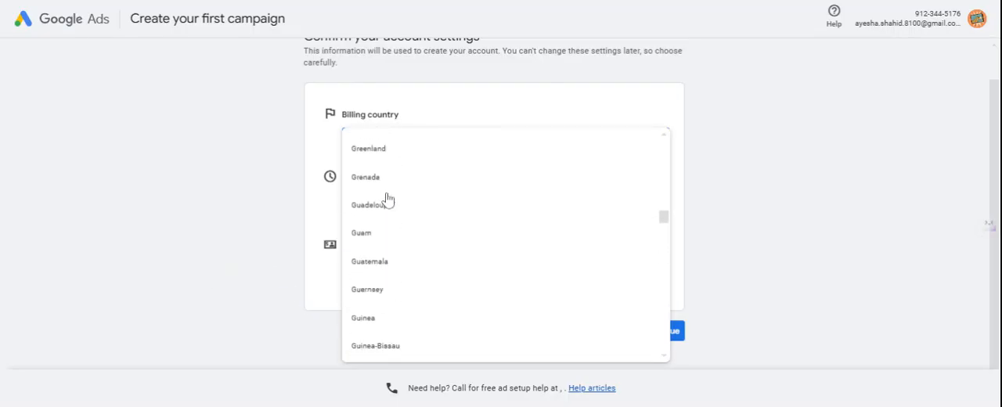
scroll(388, 199, up, 2)
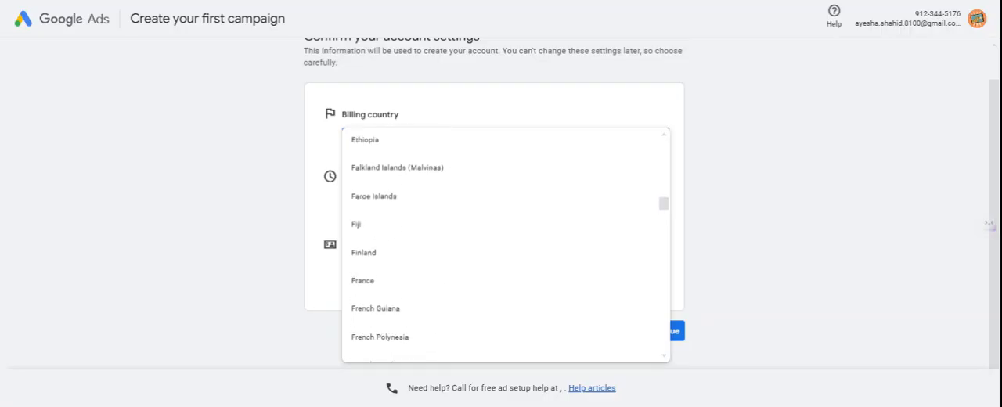
key(p)
key(Return)
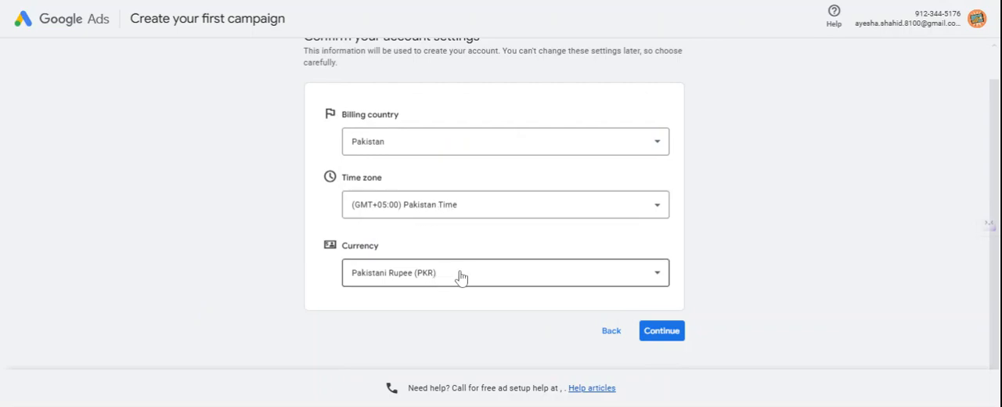
click(659, 332)
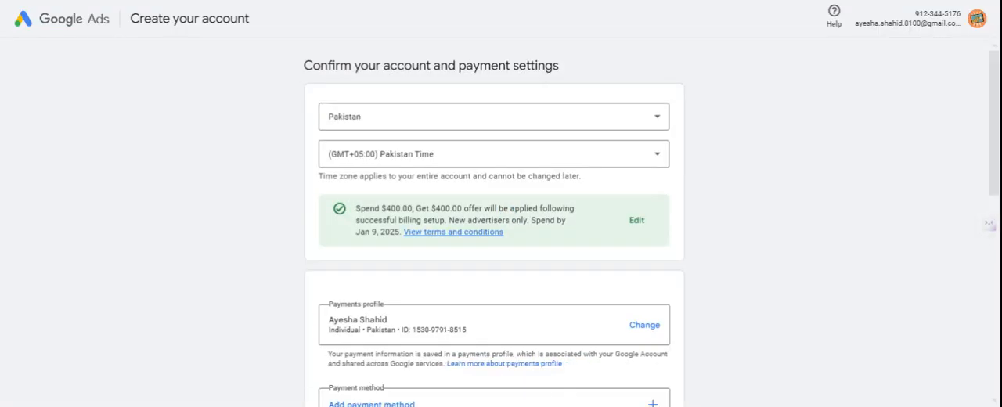
Step: Review the account and payment settings, including the promotional offer, payments profile, payment method, payment setting and contact preferences
scroll(529, 219, down, 3)
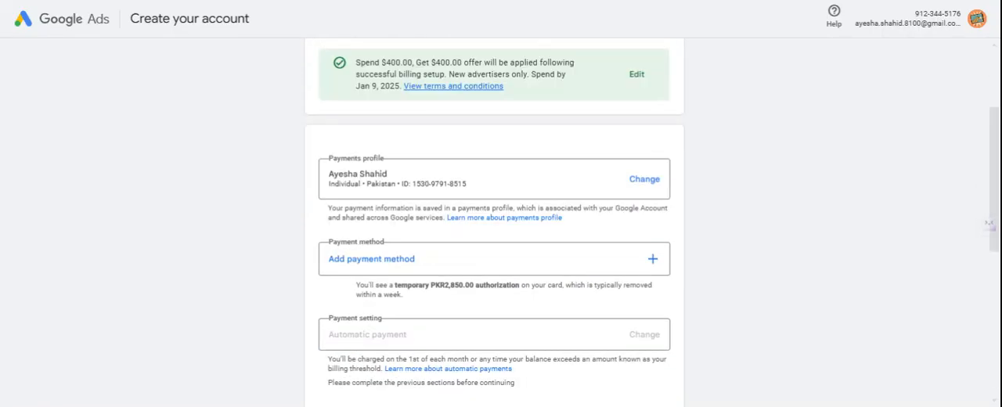
scroll(507, 152, up, 1)
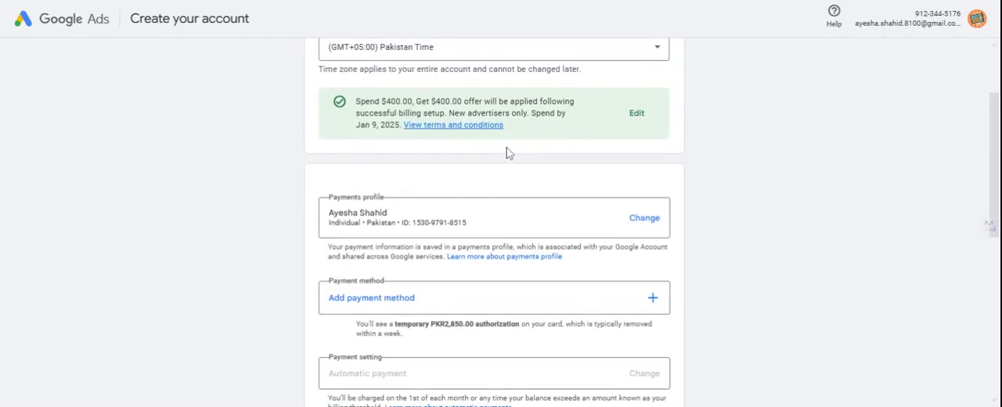
scroll(348, 107, up, 3)
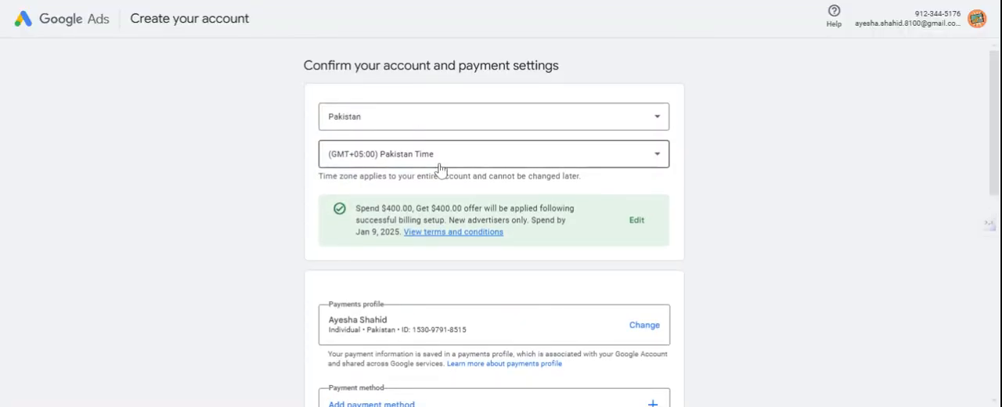
scroll(438, 168, down, 3)
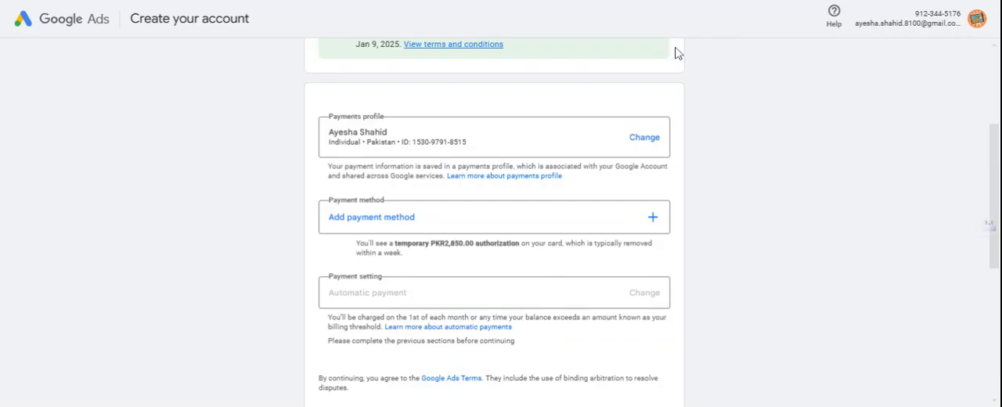
scroll(672, 53, down, 1)
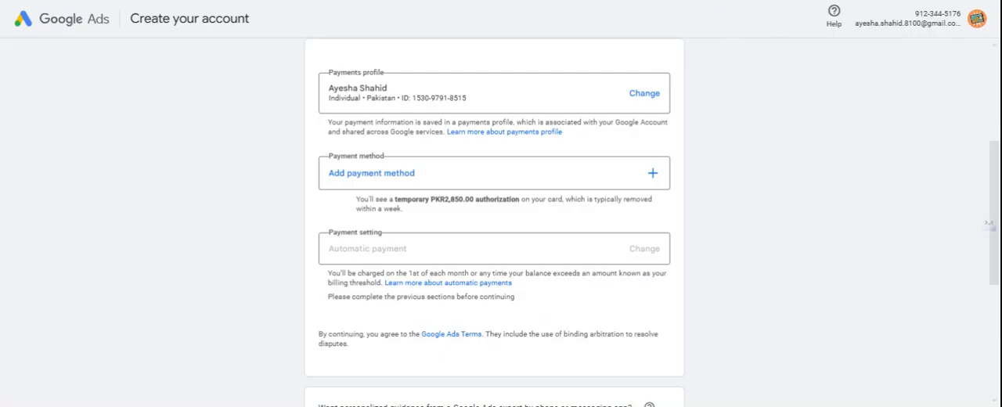
scroll(579, 158, down, 2)
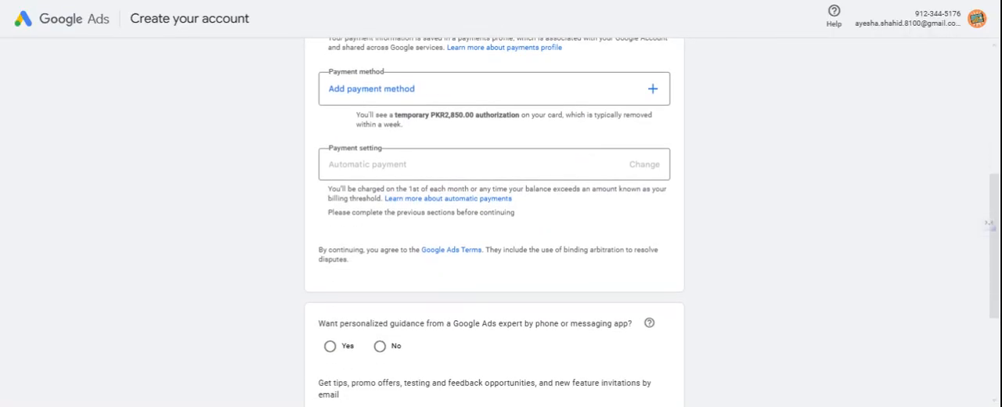
scroll(546, 137, down, 1)
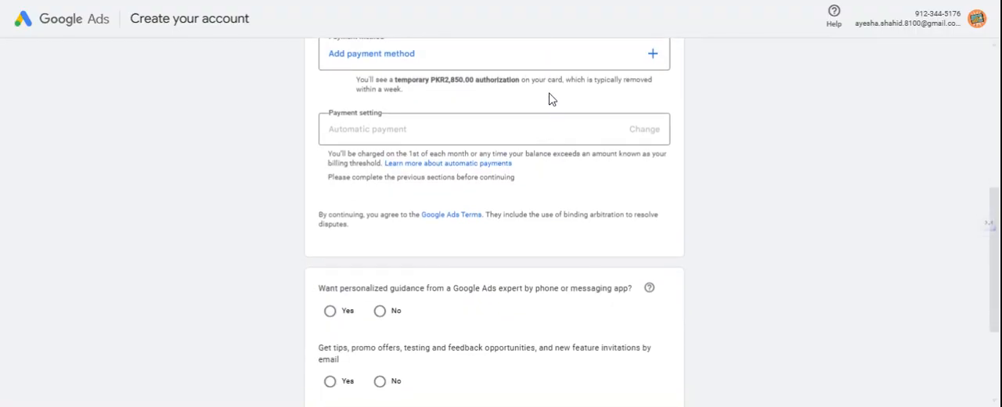
Step: Try to add a credit or debit card as the payment method, and cancel without entering card details
scroll(518, 71, up, 2)
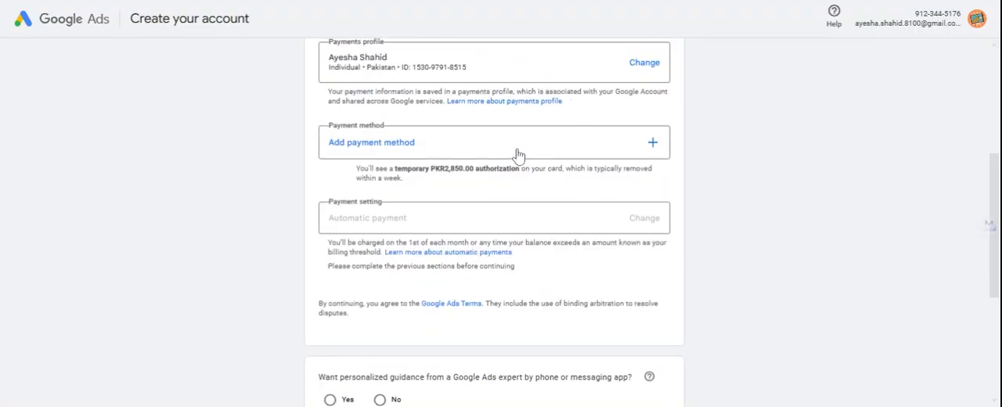
click(644, 142)
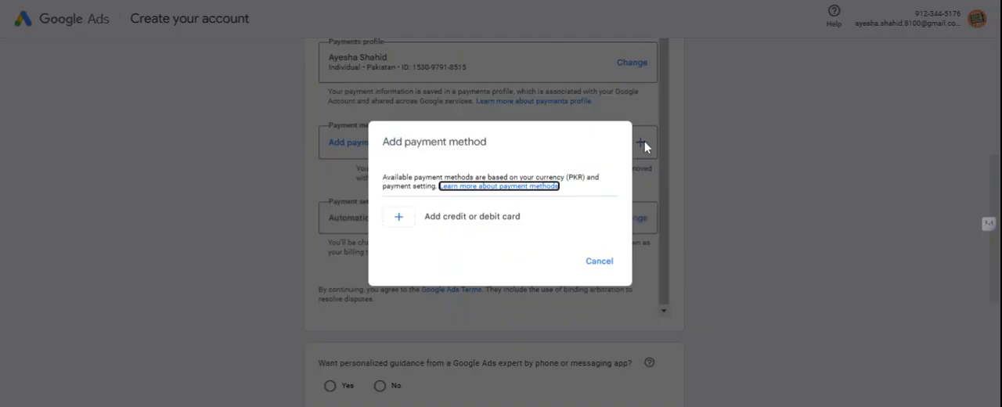
click(486, 218)
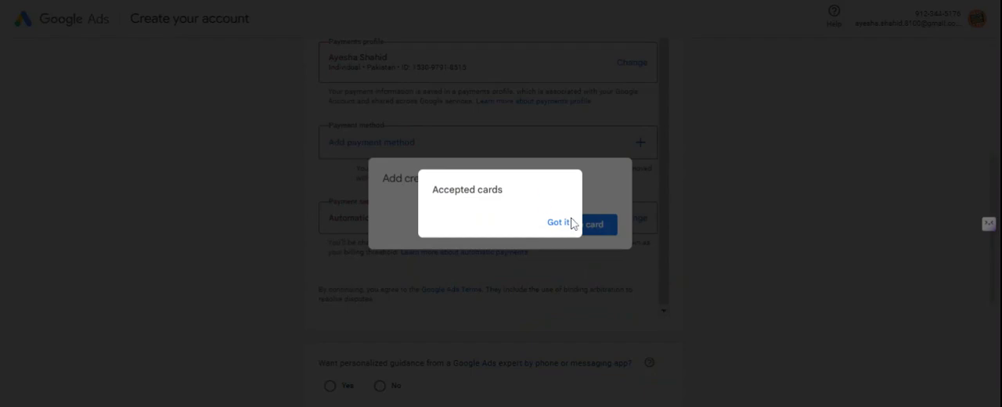
click(564, 224)
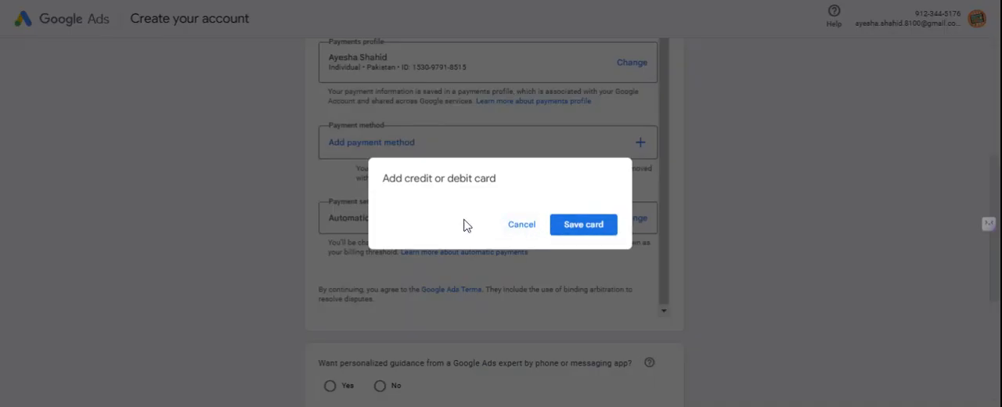
click(574, 239)
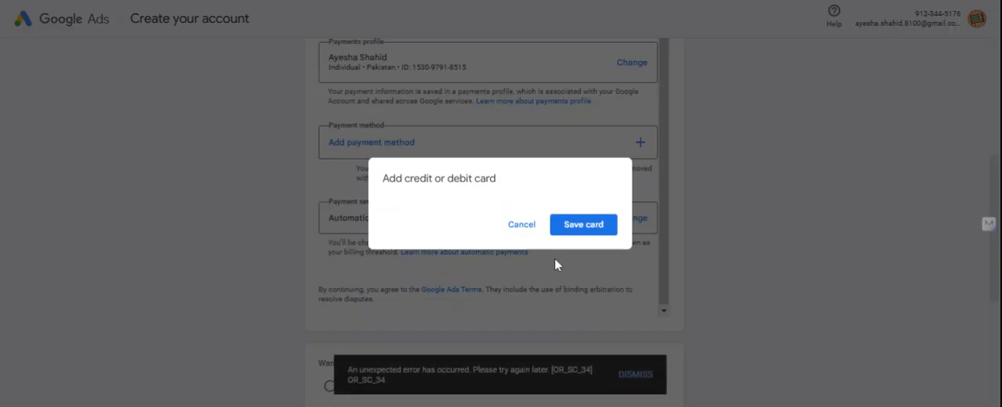
click(521, 225)
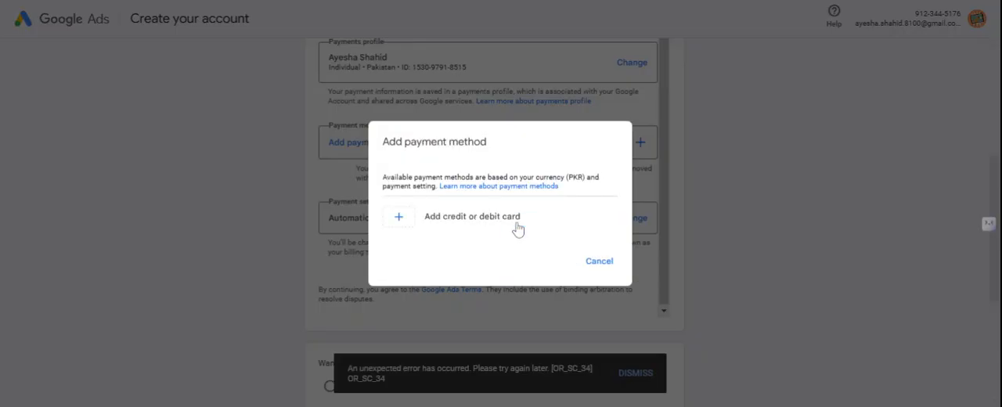
click(400, 223)
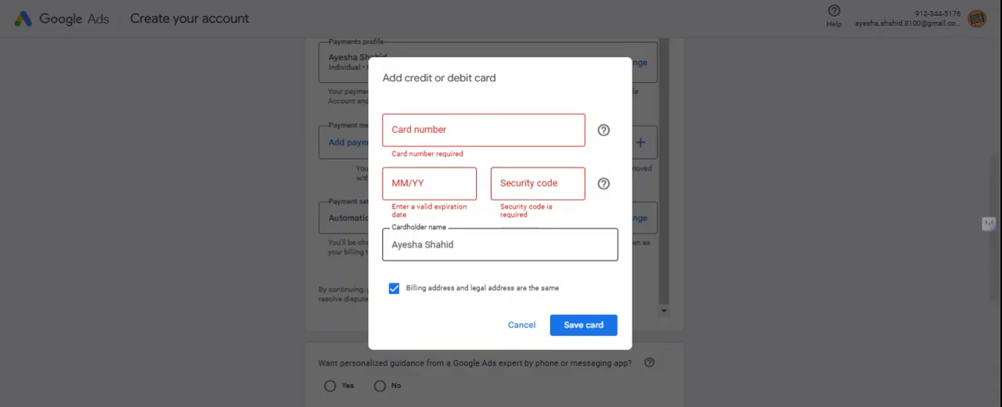
click(528, 328)
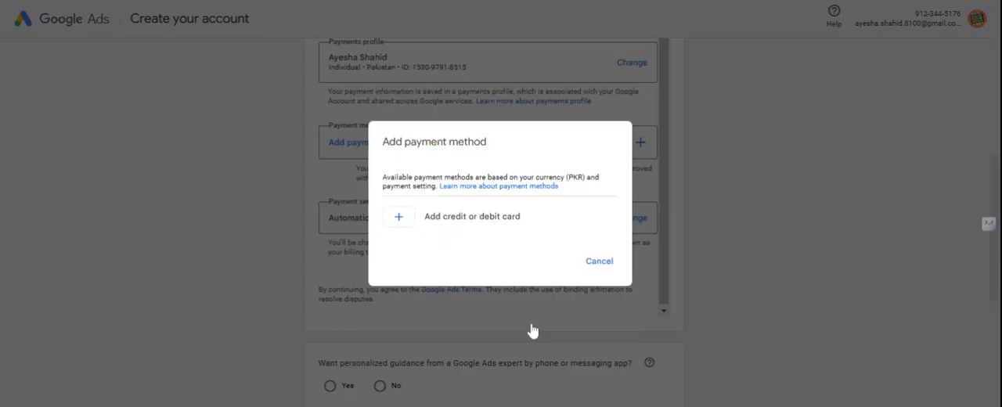
click(603, 262)
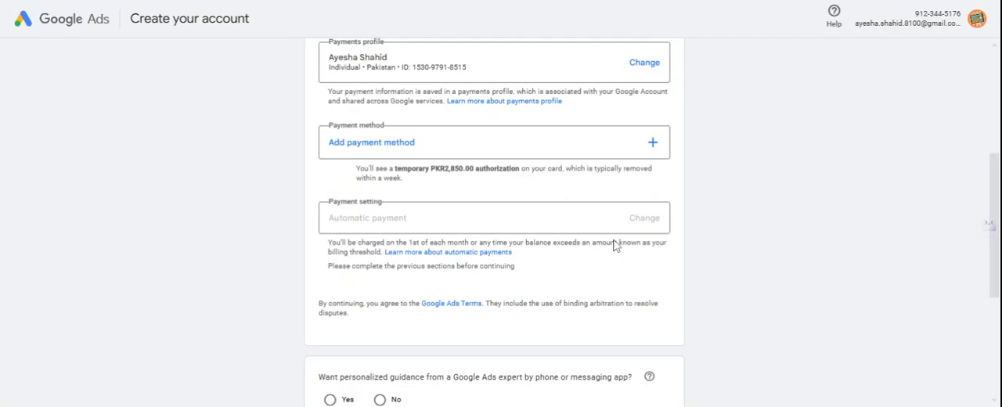
Step: Answer Yes to personalized guidance from a Google Ads expert by phone or messaging app
scroll(615, 245, down, 2)
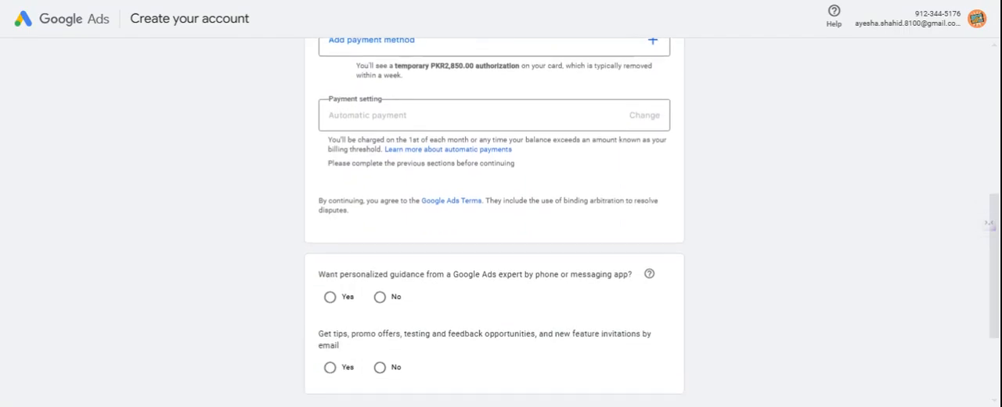
scroll(501, 222, down, 2)
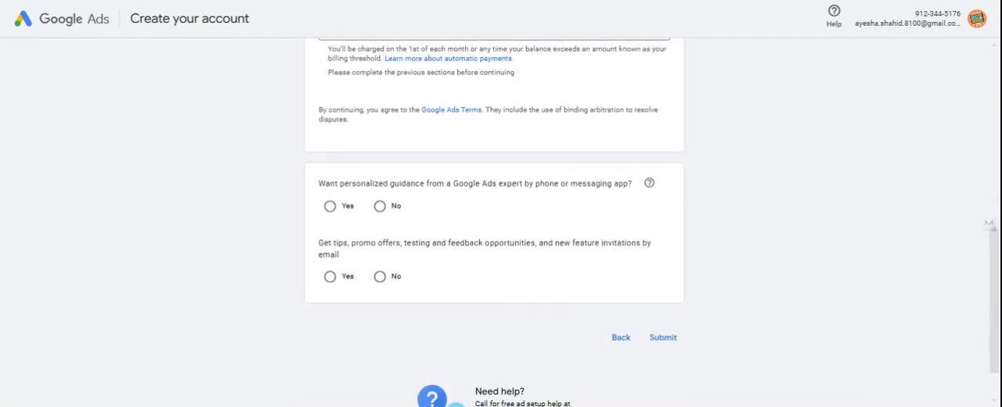
scroll(501, 222, down, 1)
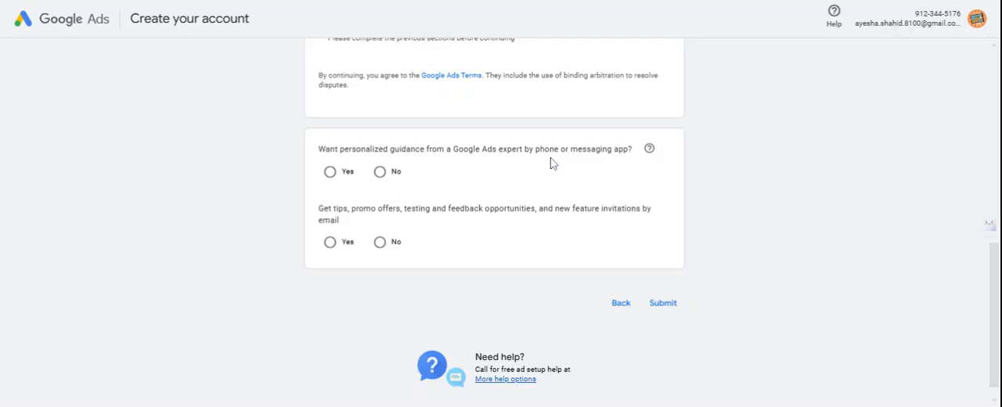
click(329, 173)
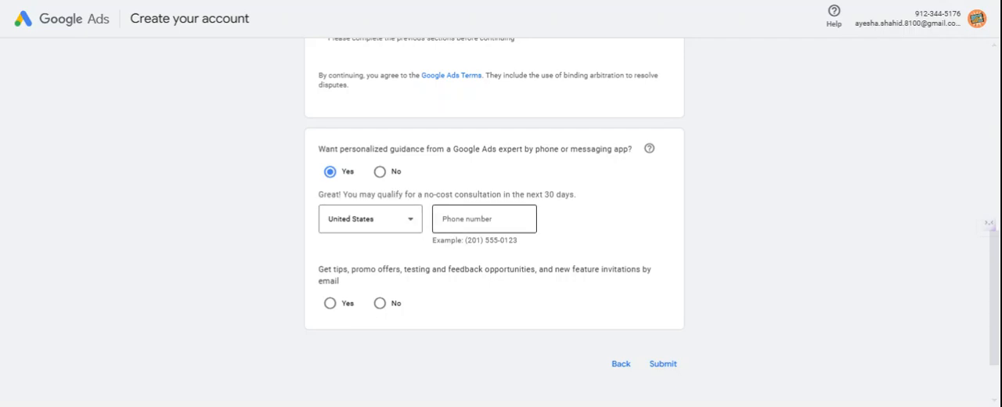
Step: Answer Yes to tips and promo offers by email, submit the account form, and cancel the payment method request
scroll(484, 219, down, 1)
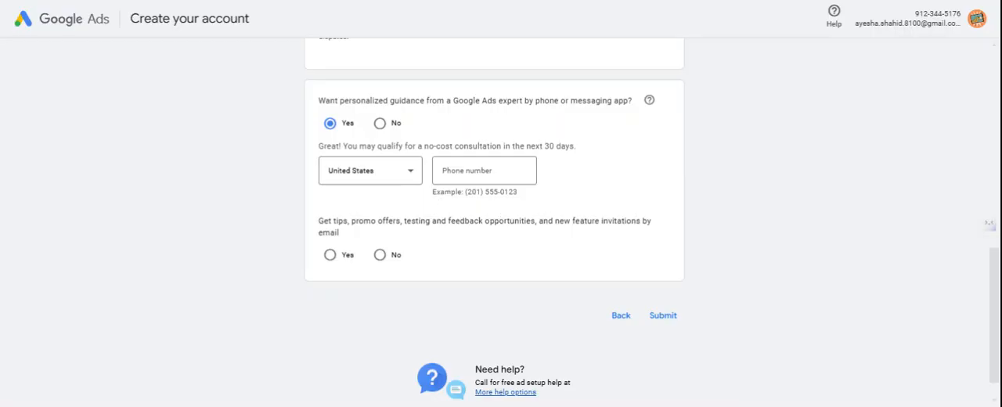
scroll(501, 222, down, 1)
scroll(501, 222, down, 1)
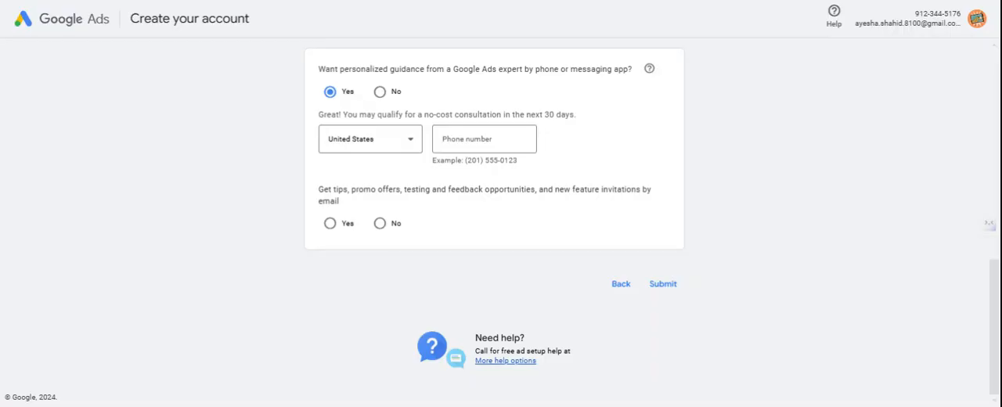
click(330, 225)
click(666, 288)
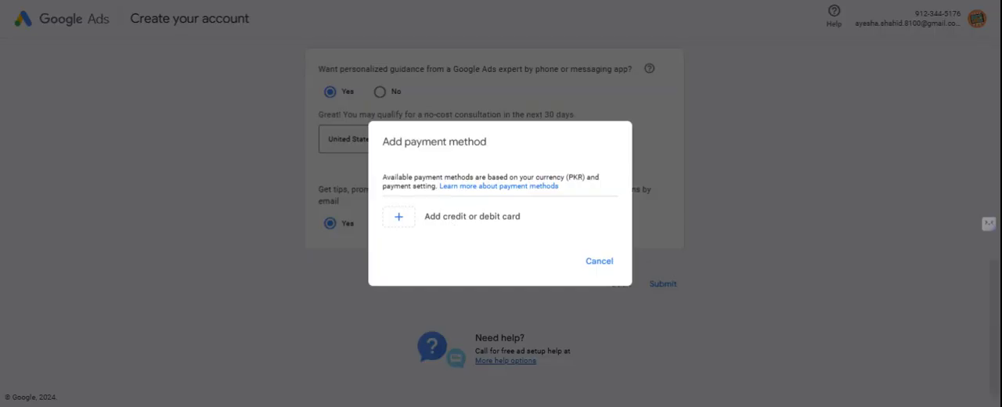
click(595, 265)
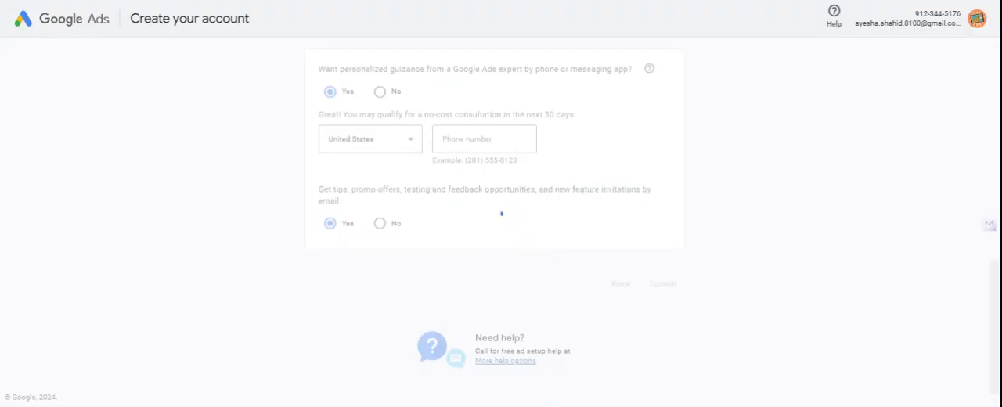